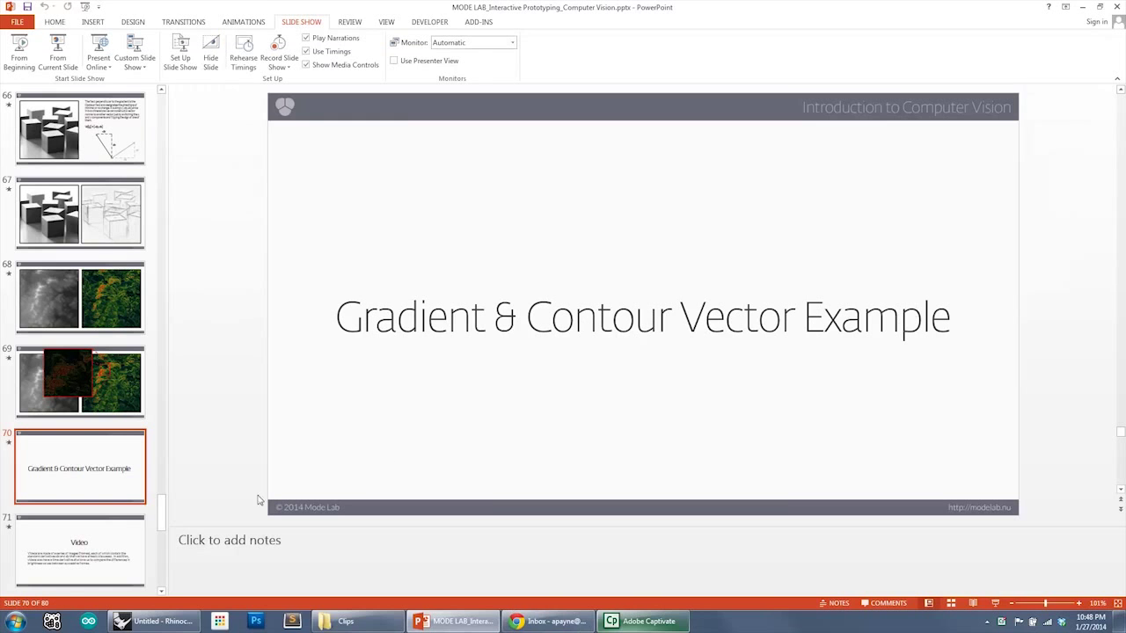
Step: Switch to Rhino and examine the bitmap-loading part of the Topography_GradientAndContours Grasshopper definition
click(167, 621)
right_drag(436, 337, 445, 298)
scroll(430, 318, down, 1)
scroll(314, 286, up, 2)
right_drag(280, 277, 321, 268)
right_drag(578, 315, 660, 311)
right_drag(379, 278, 304, 270)
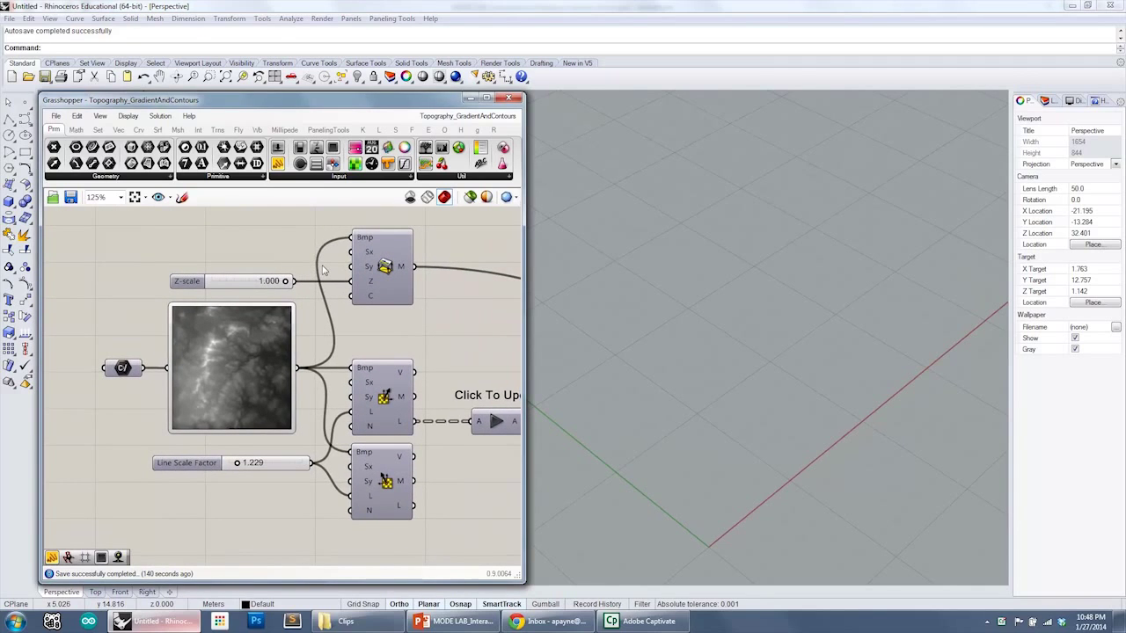
scroll(121, 358, up, 1)
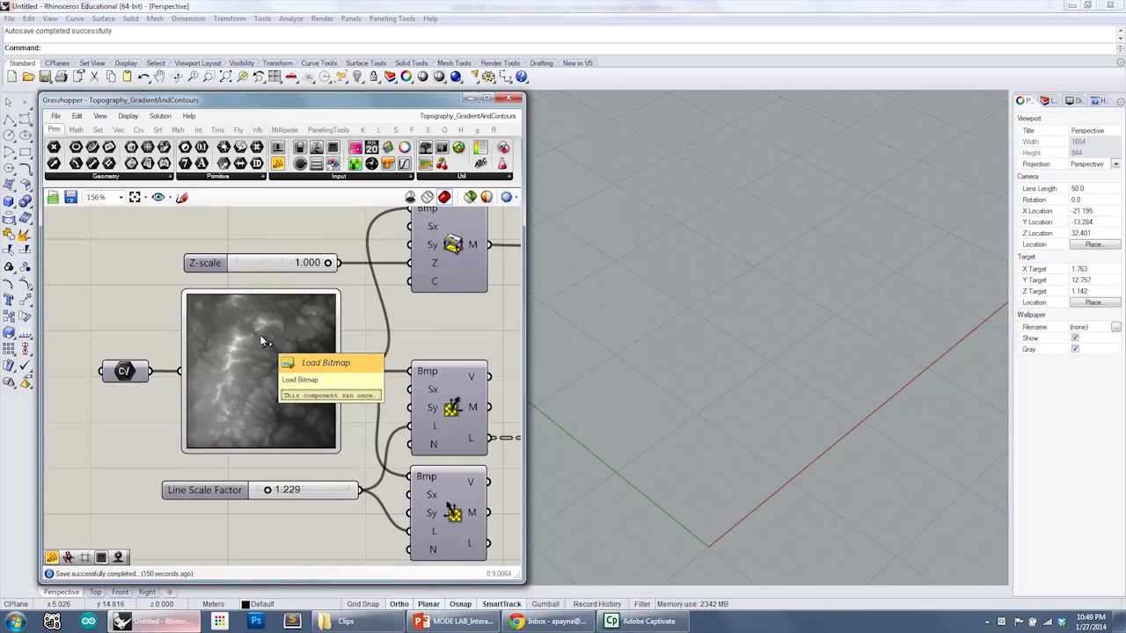
Step: Set the Path parameter feeding the Load Bitmap component to the fragment TIF image in the Tutorials folder
right_click(124, 372)
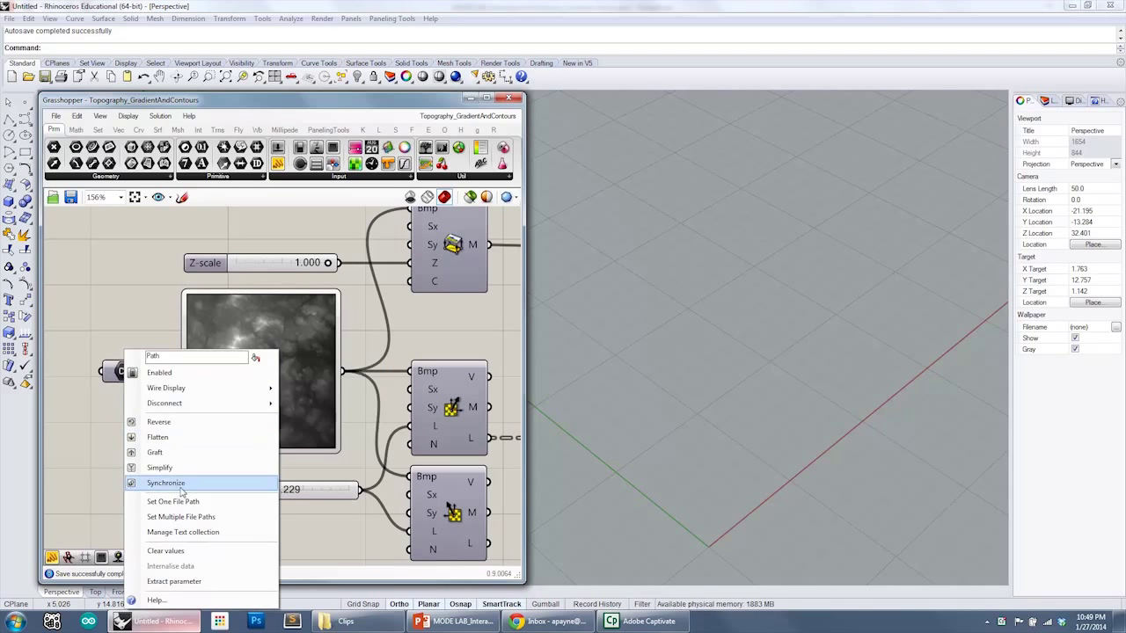
click(218, 496)
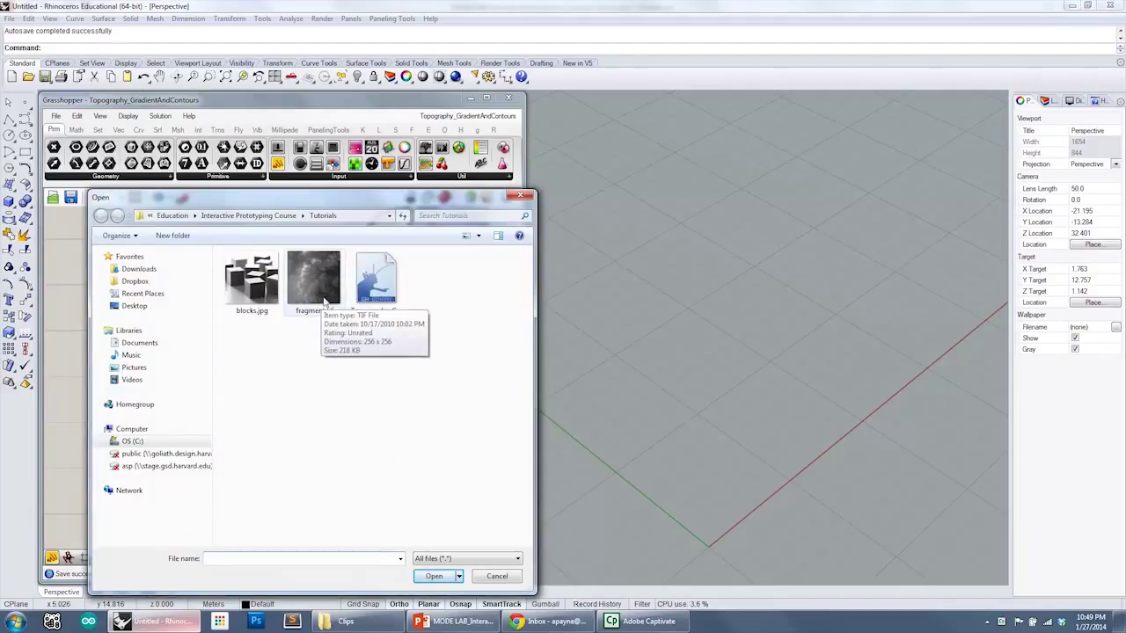
double_click(318, 302)
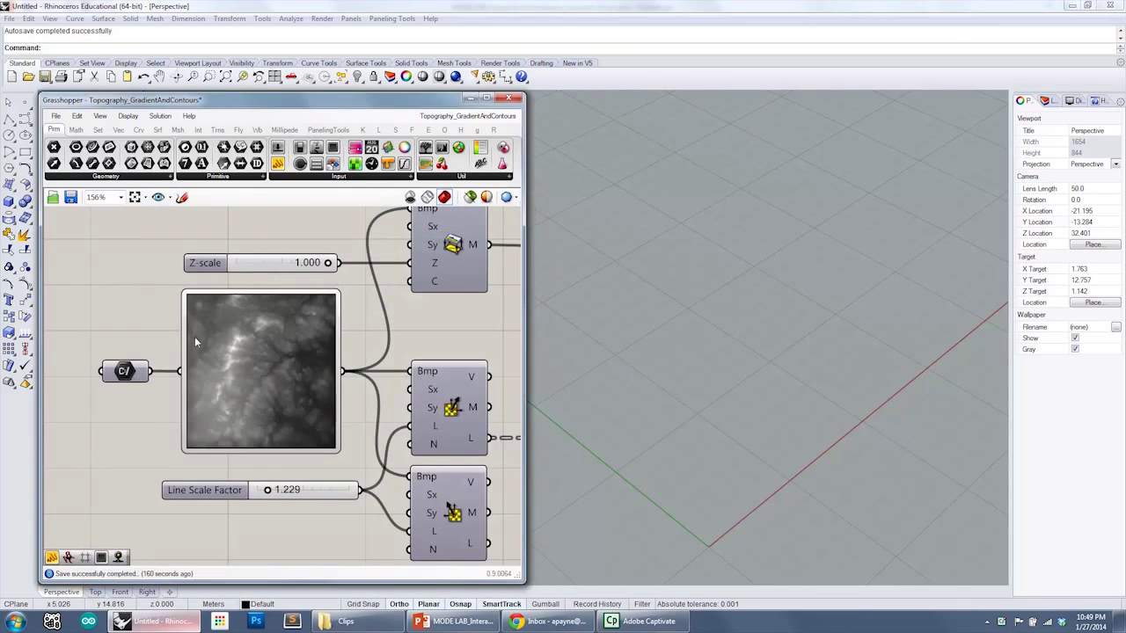
Step: Look up Mesh From Image among the Firefly Vision components
right_drag(164, 297, 184, 306)
right_drag(386, 318, 343, 345)
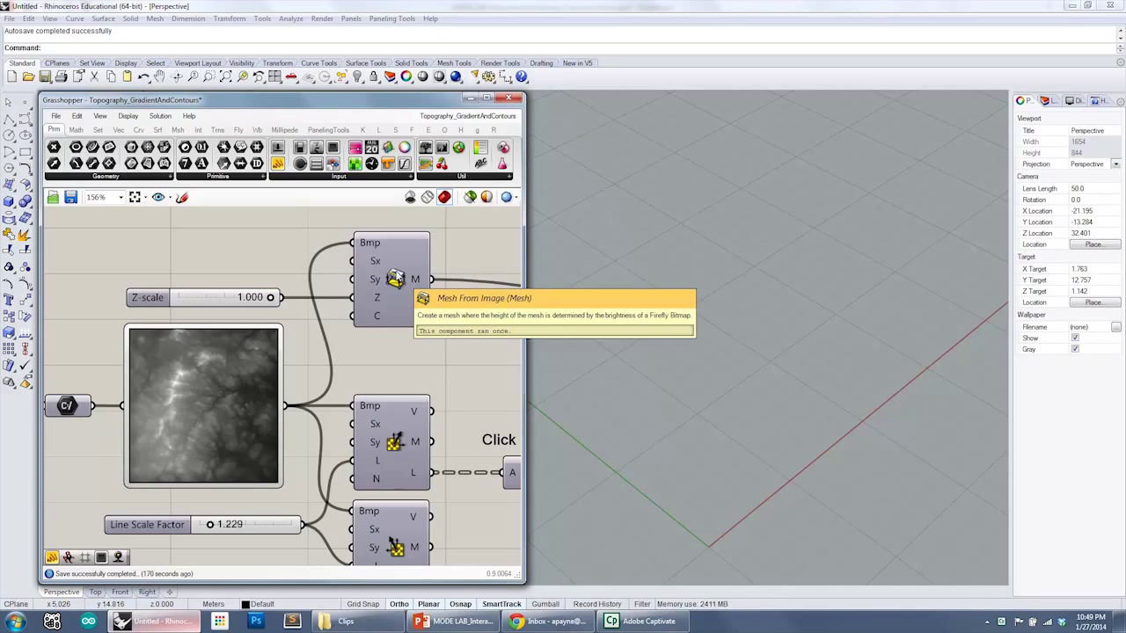
click(240, 131)
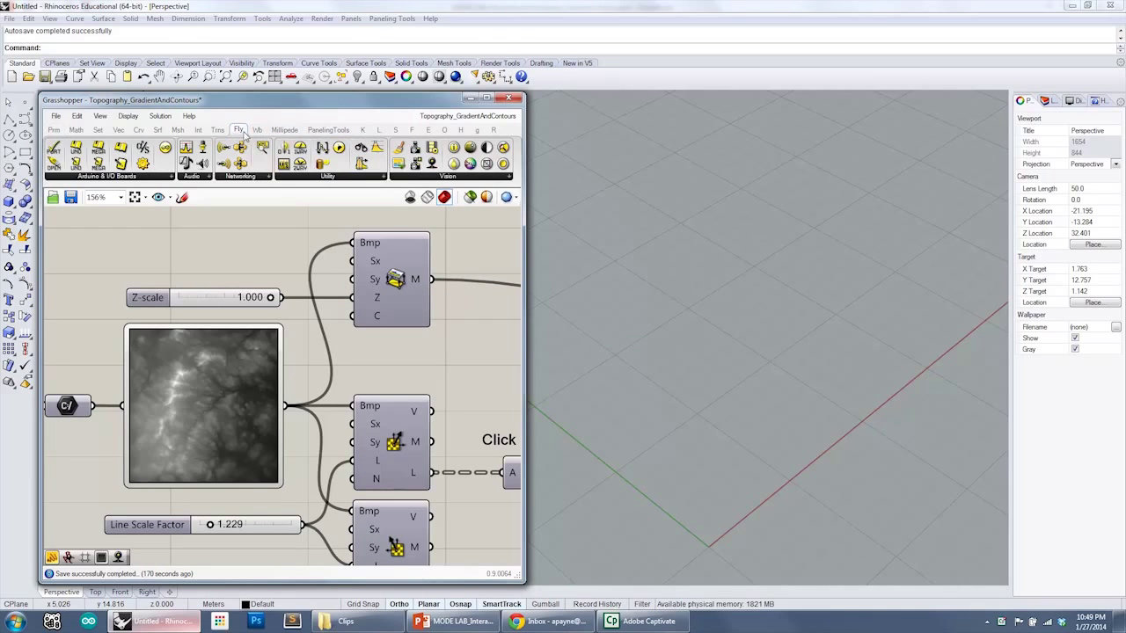
click(471, 176)
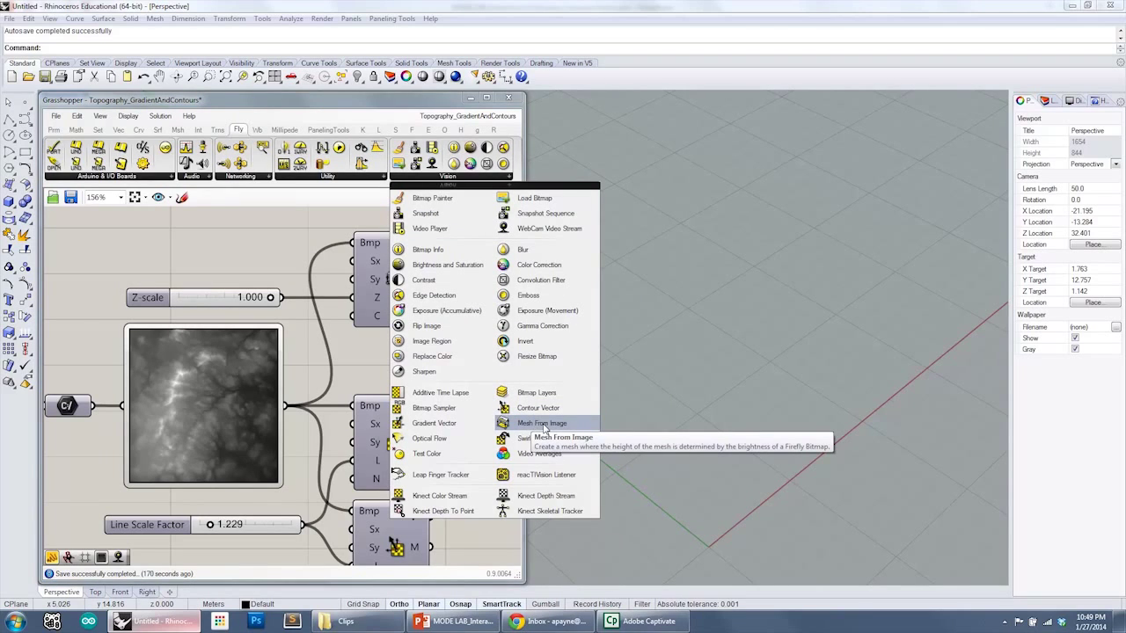
Step: Turn on the viewport preview of the Mesh From Image component
right_click(393, 275)
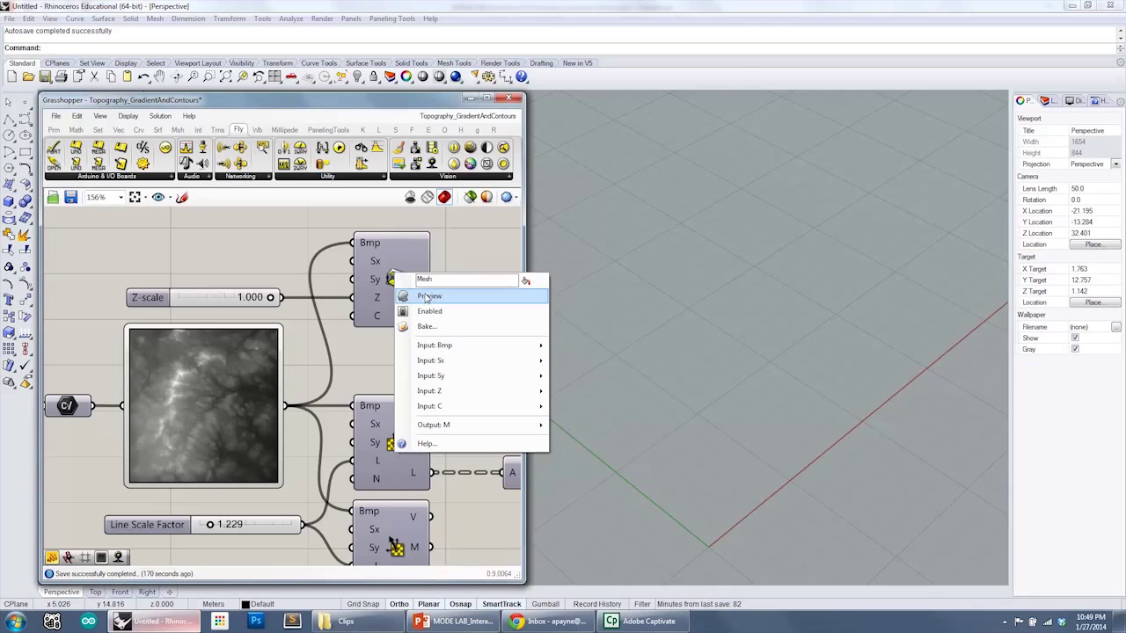
click(429, 297)
right_drag(407, 282, 385, 284)
right_drag(660, 308, 689, 340)
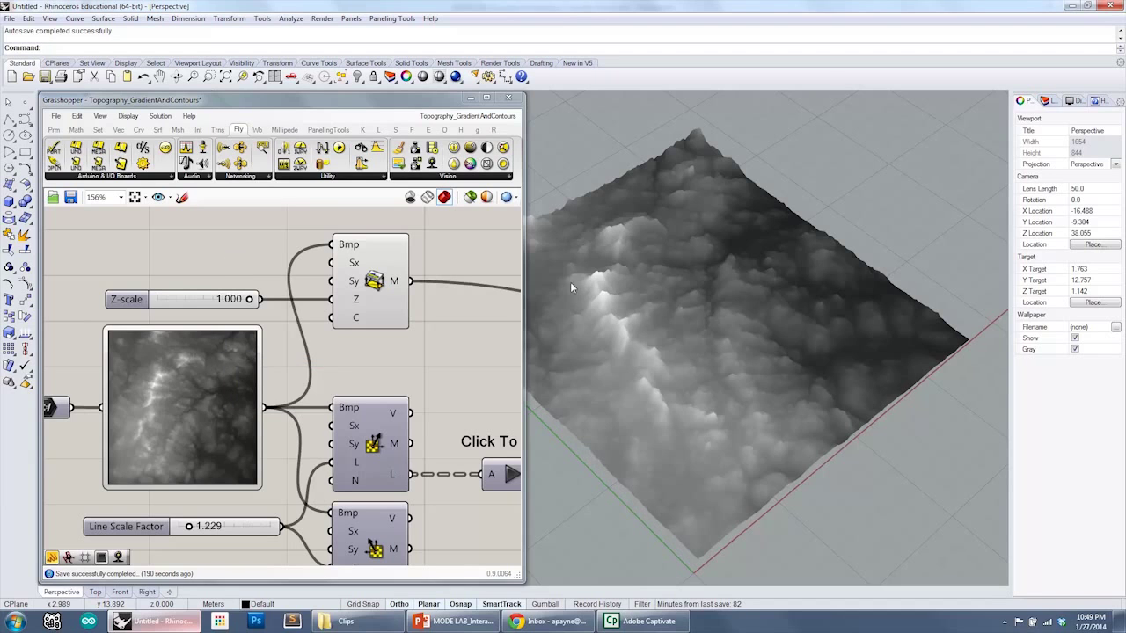
Step: Inspect the density of the terrain mesh up close with its preview edges displayed, and hide the edges again
click(402, 370)
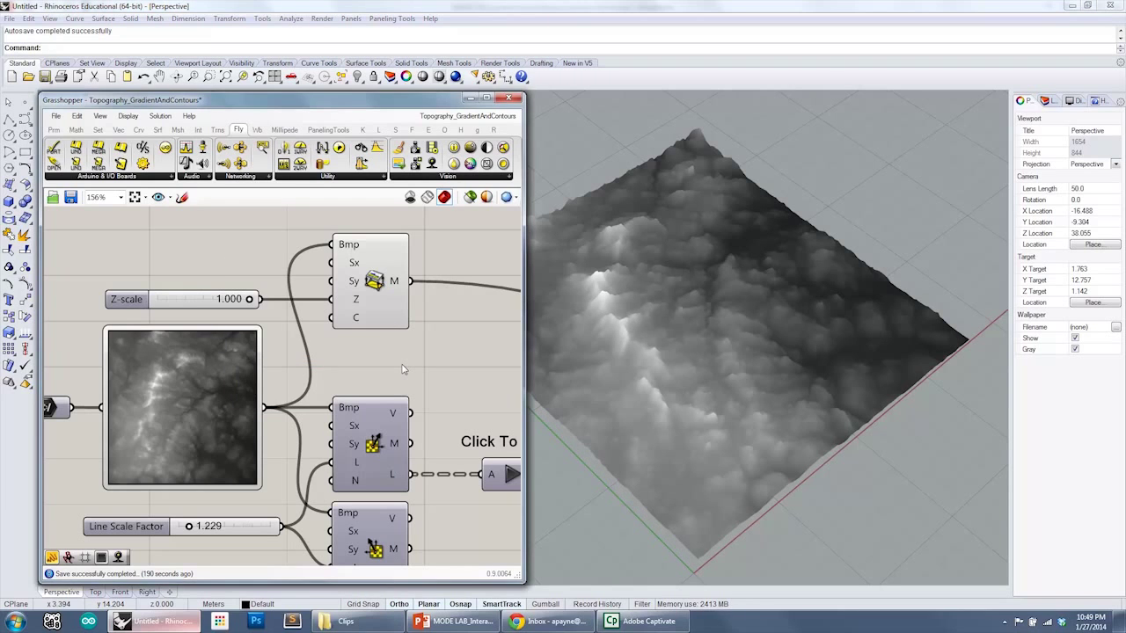
click(797, 407)
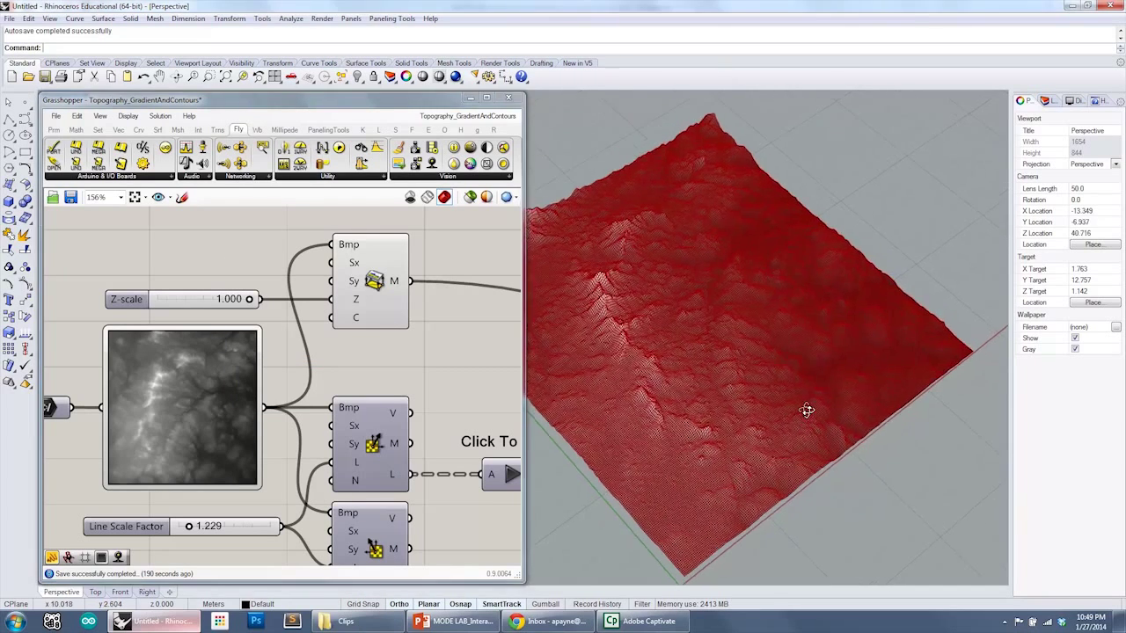
scroll(738, 376, up, 5)
scroll(735, 375, down, 7)
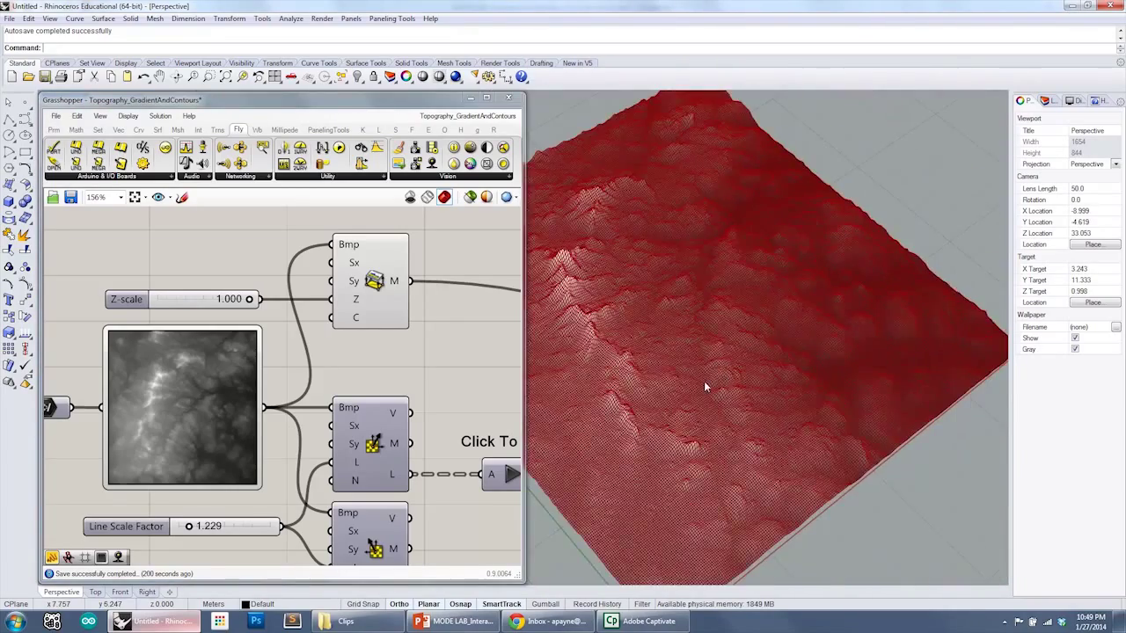
mouse_move(705, 382)
right_down()
mouse_move(664, 350)
mouse_move(749, 367)
mouse_move(739, 363)
right_up()
scroll(653, 348, up, 5)
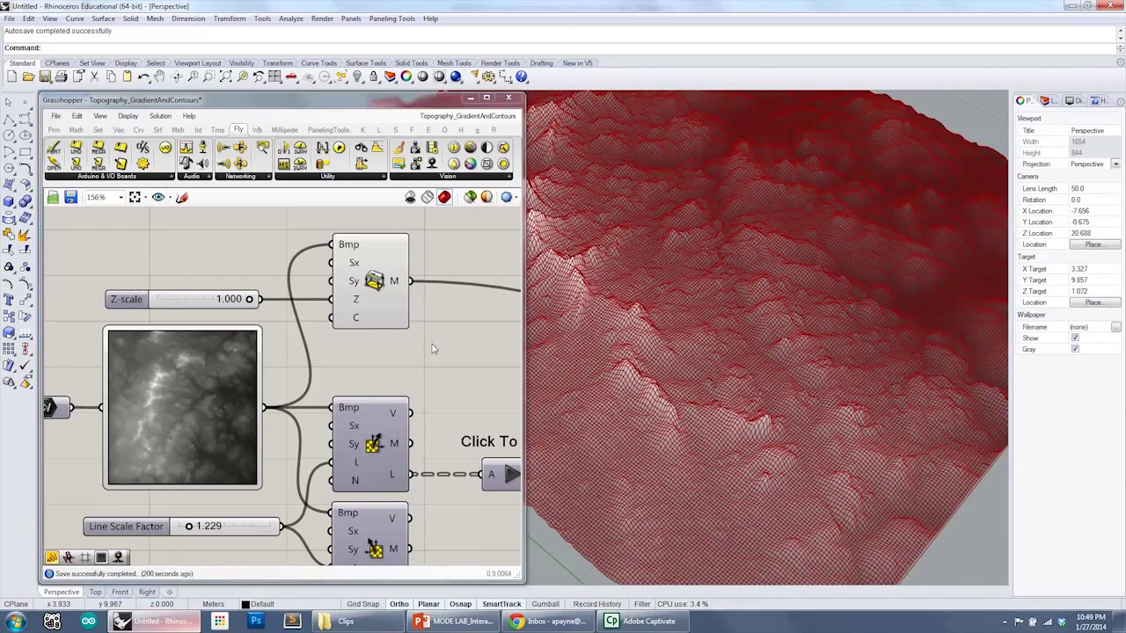
click(432, 349)
key(ctrl+m)
Step: Set the Z-scale slider of the Mesh From Image component to -1.000 to invert the terrain heights
right_drag(704, 290, 702, 267)
scroll(702, 268, down, 2)
right_drag(353, 281, 370, 288)
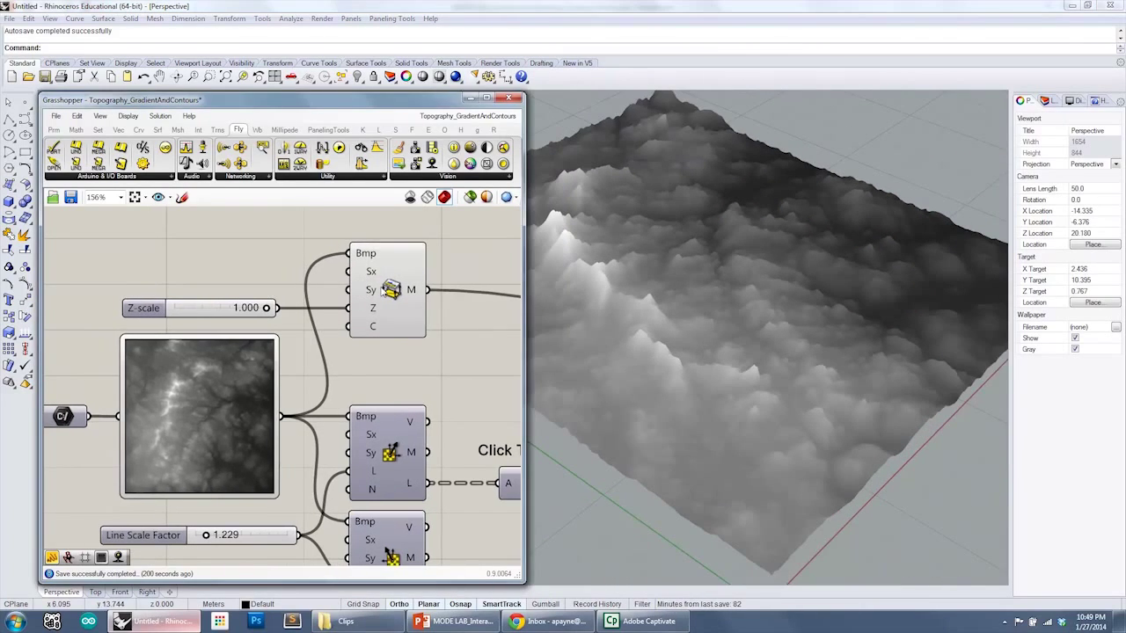
mouse_move(715, 351)
right_down()
mouse_move(696, 350)
mouse_move(705, 336)
right_up()
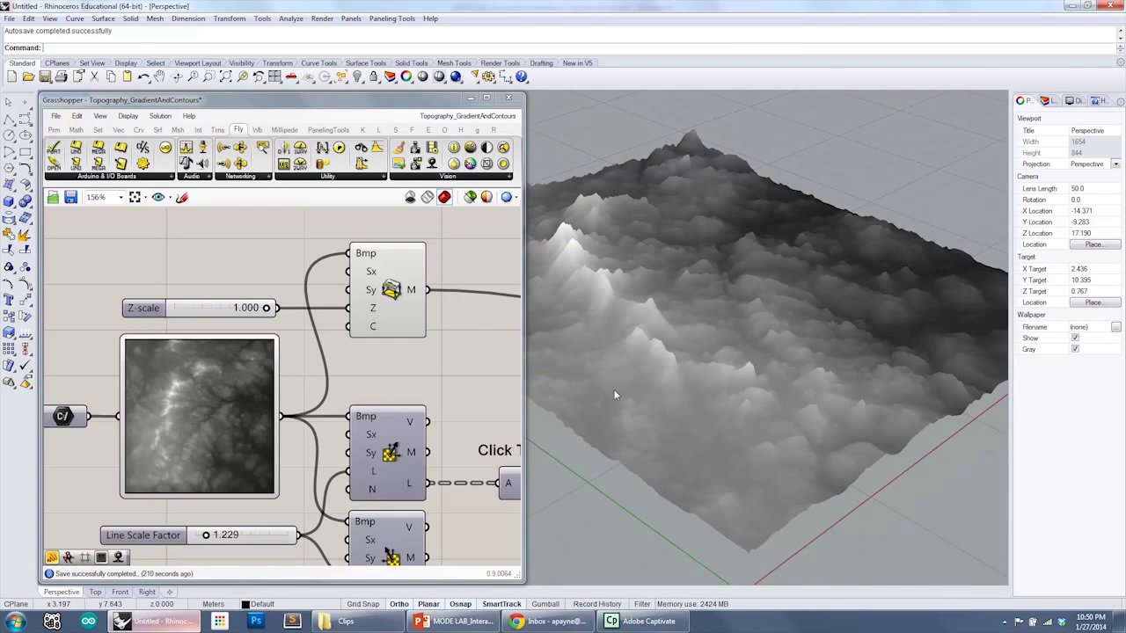
right_drag(700, 410, 699, 380)
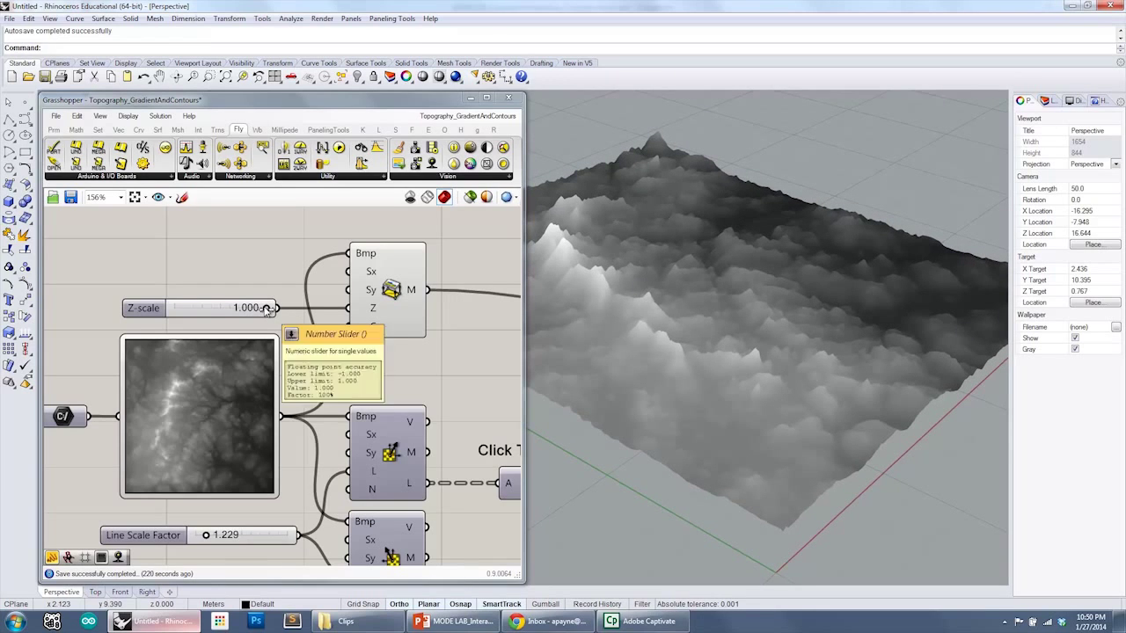
right_drag(592, 327, 586, 323)
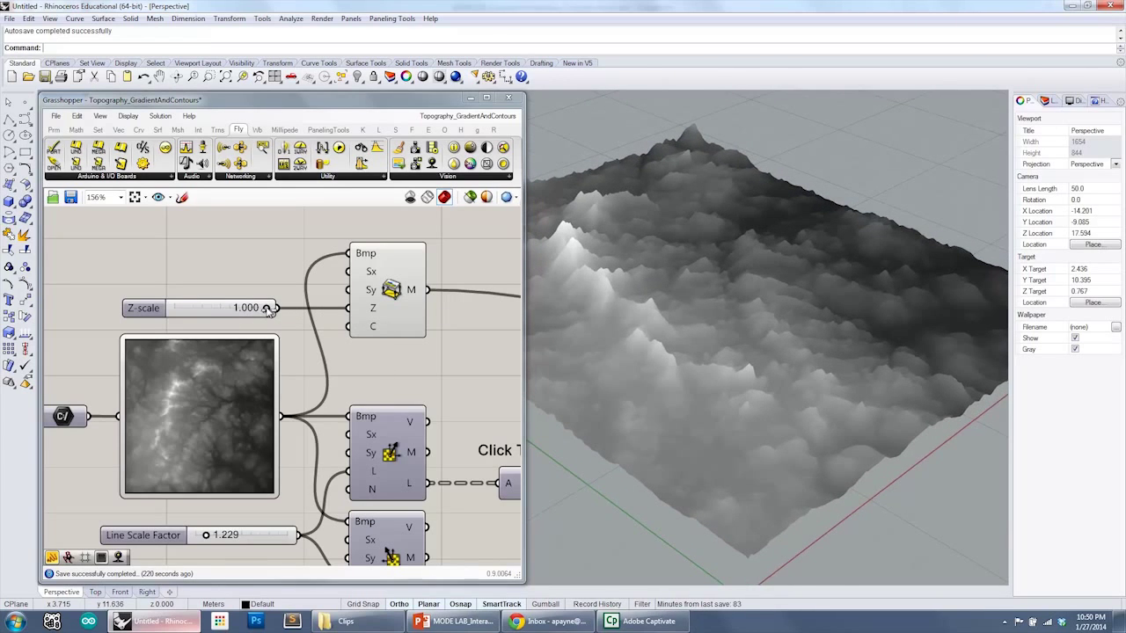
drag(268, 309, 138, 314)
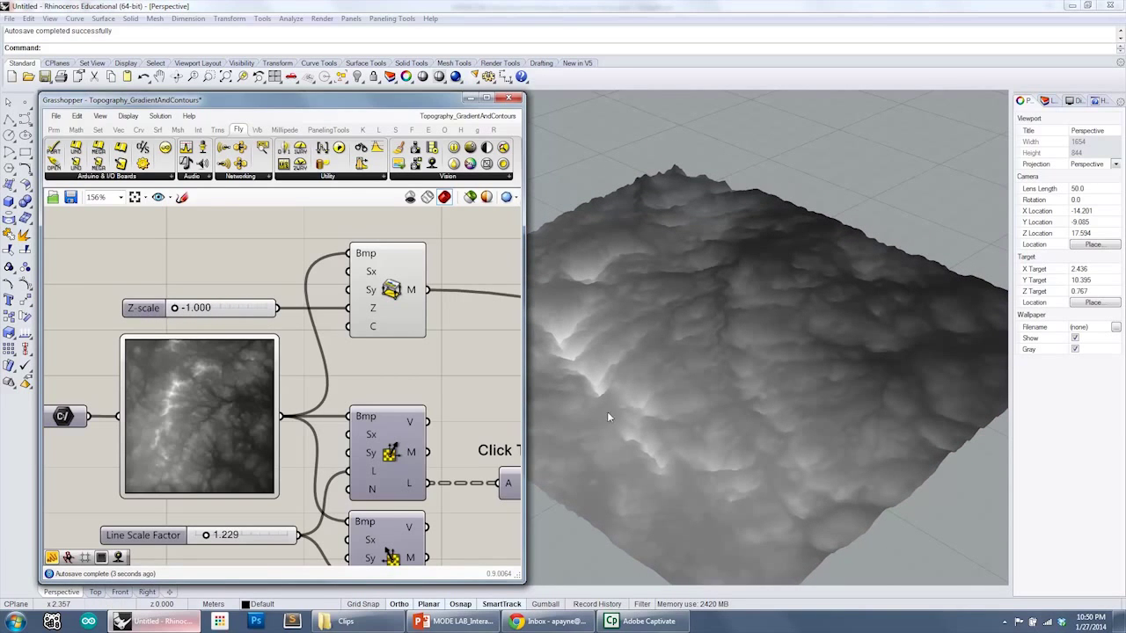
mouse_move(607, 417)
right_down()
mouse_move(603, 326)
mouse_move(601, 431)
right_up()
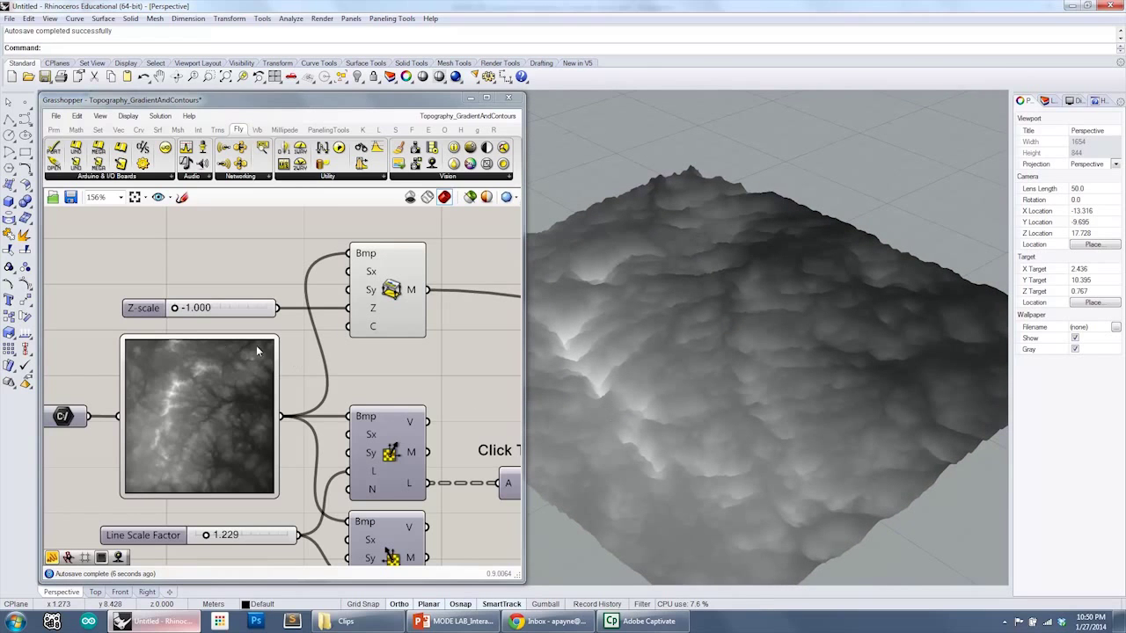
Step: Set the Z-scale slider back to 1.000 so that bright pixels form the peaks
drag(176, 315, 304, 316)
mouse_move(721, 338)
right_down()
mouse_move(721, 299)
mouse_move(677, 295)
mouse_move(727, 334)
right_up()
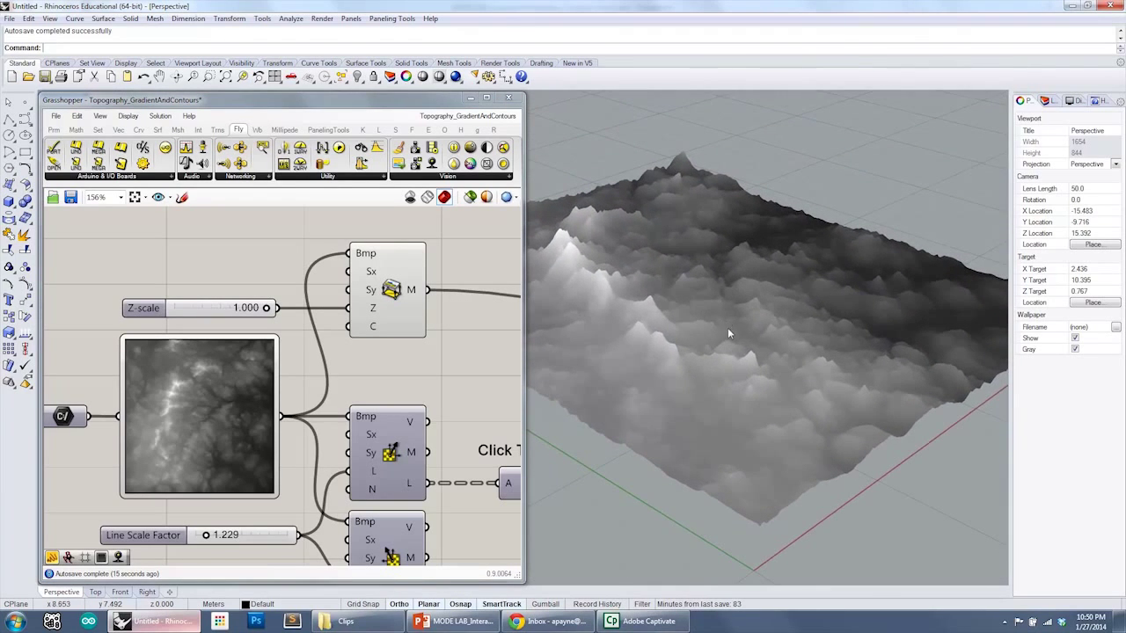
scroll(466, 322, down, 2)
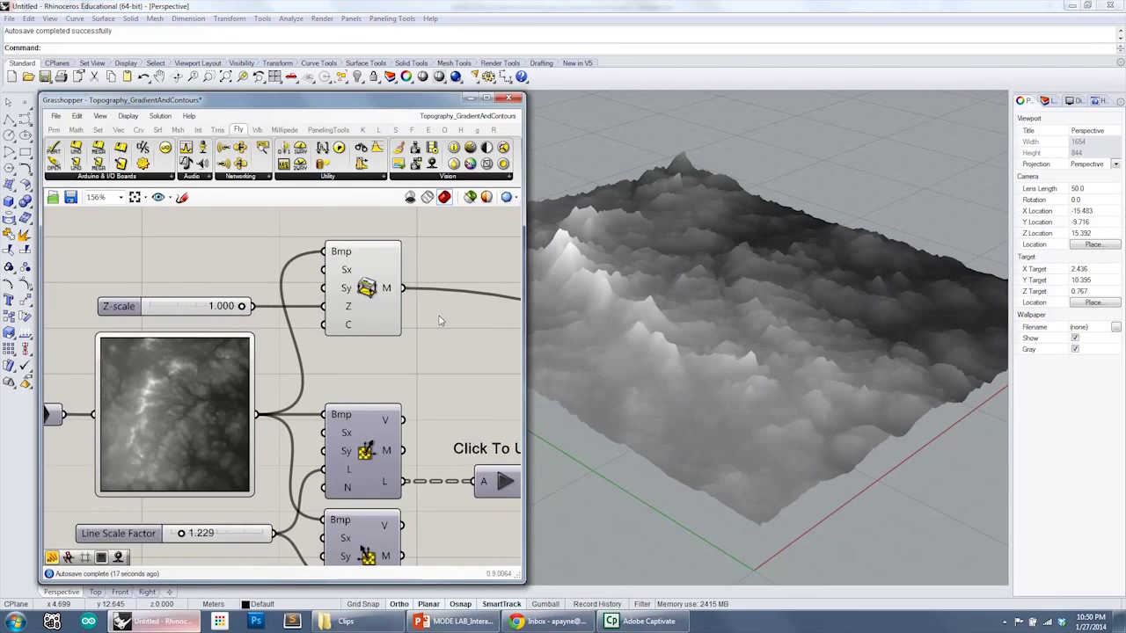
right_drag(440, 321, 426, 319)
right_drag(746, 305, 751, 357)
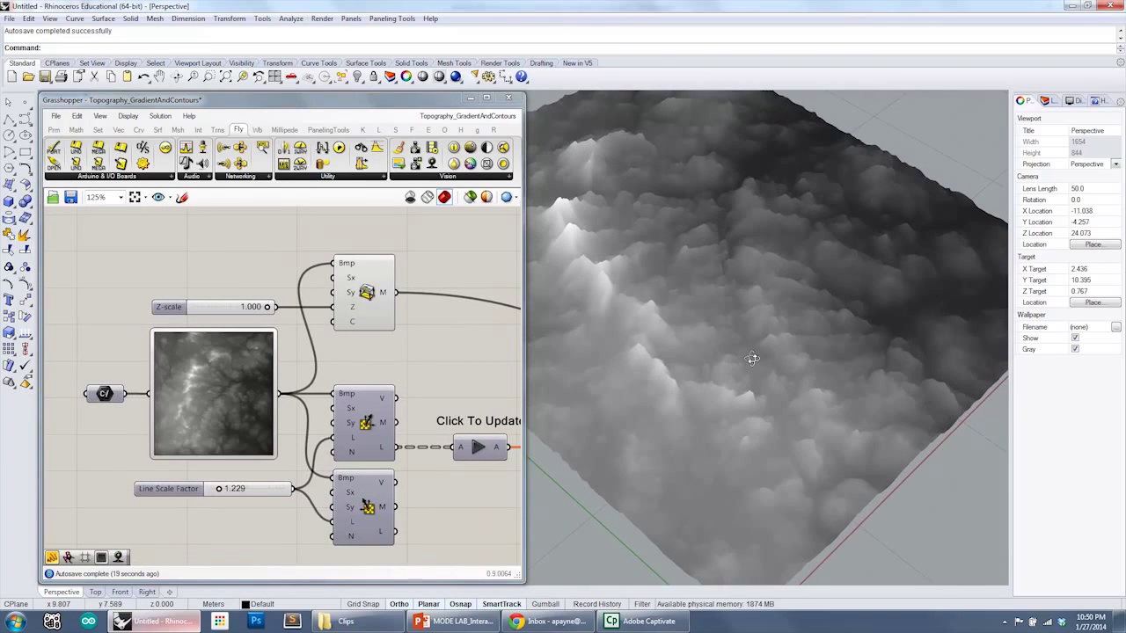
Step: Turn off the viewport preview of the Mesh From Image component
right_drag(477, 325, 442, 307)
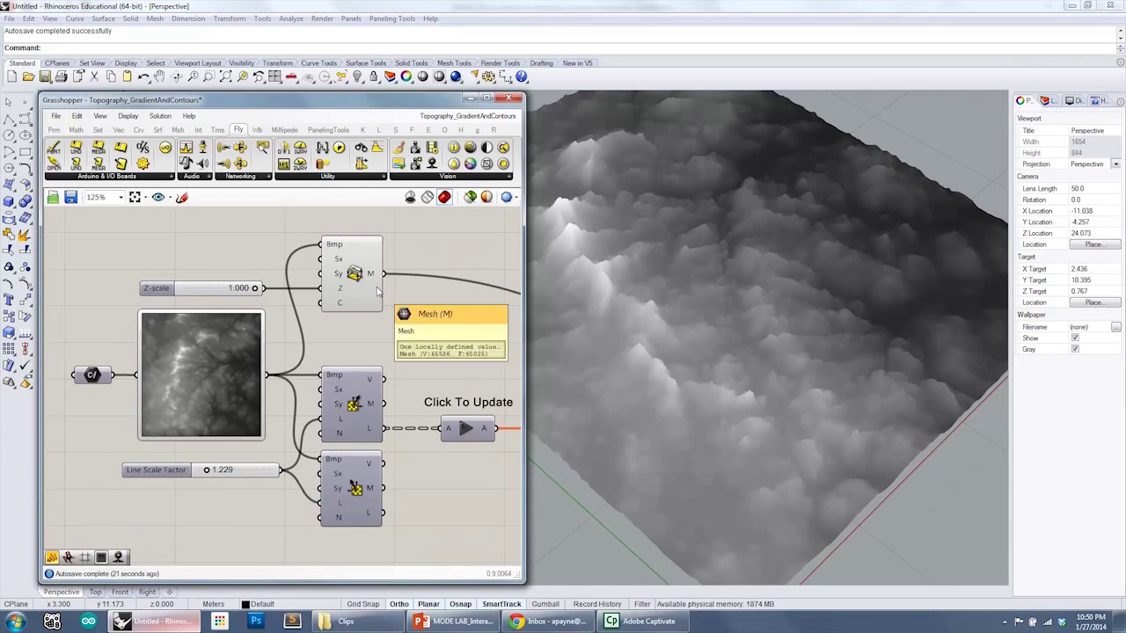
right_drag(376, 287, 383, 278)
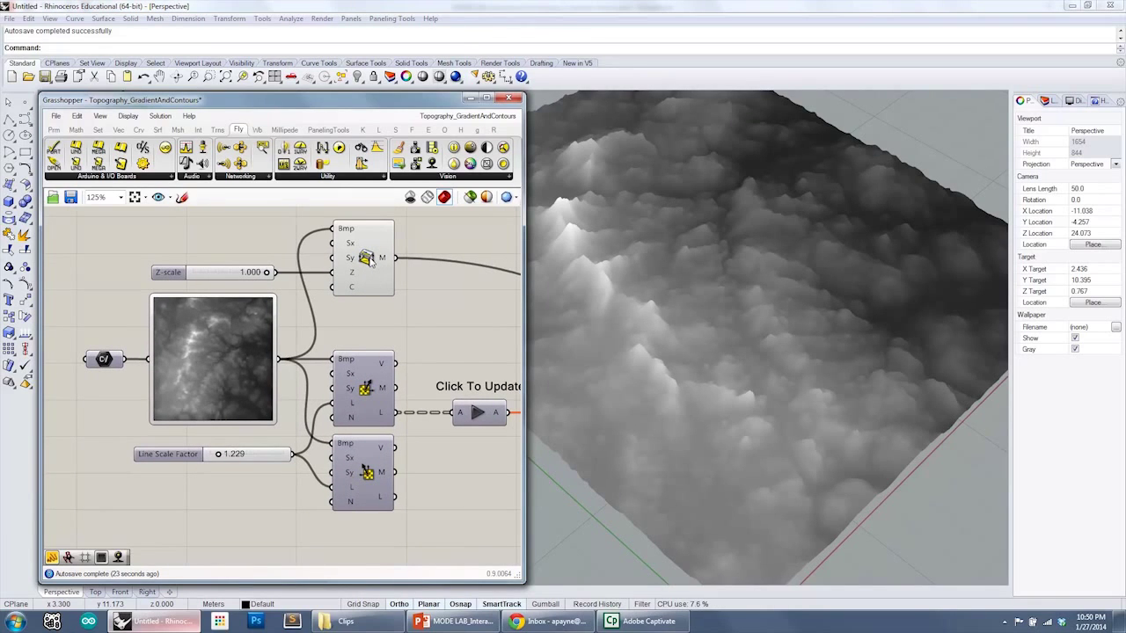
right_click(367, 256)
click(403, 281)
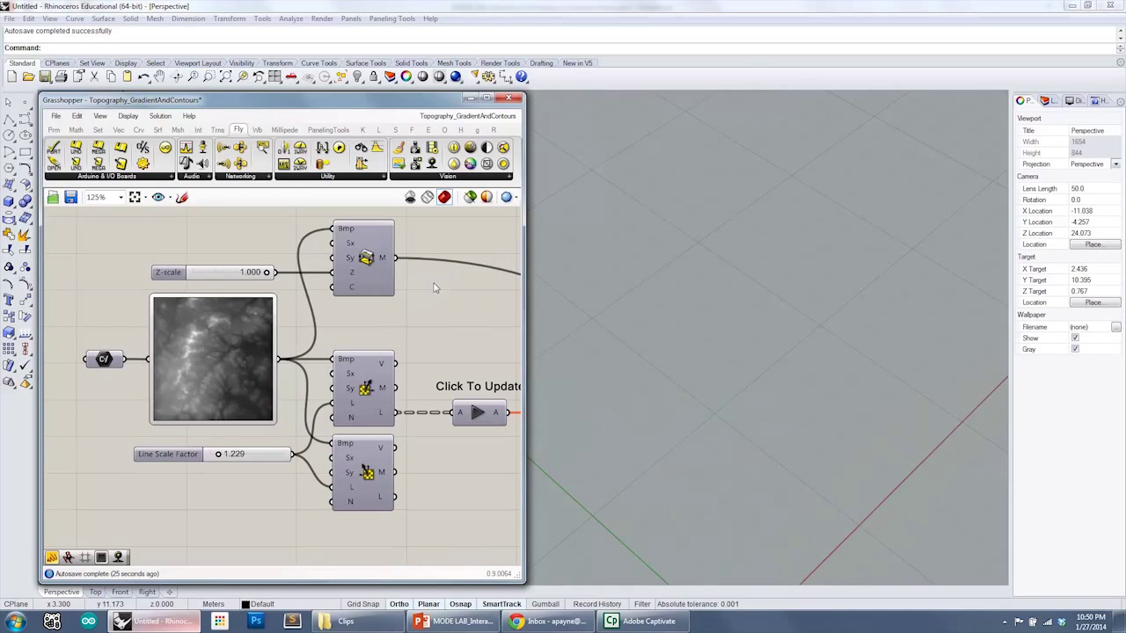
Step: Look through the Firefly Vision components for the Gradient Vector component
right_click(366, 386)
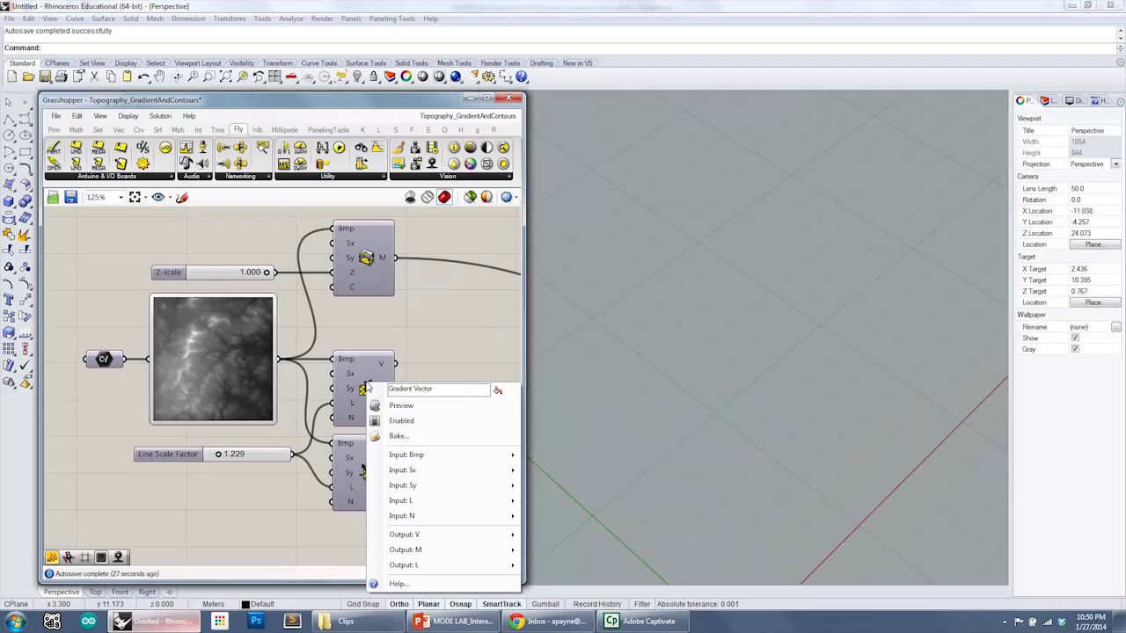
click(397, 349)
scroll(404, 352, up, 1)
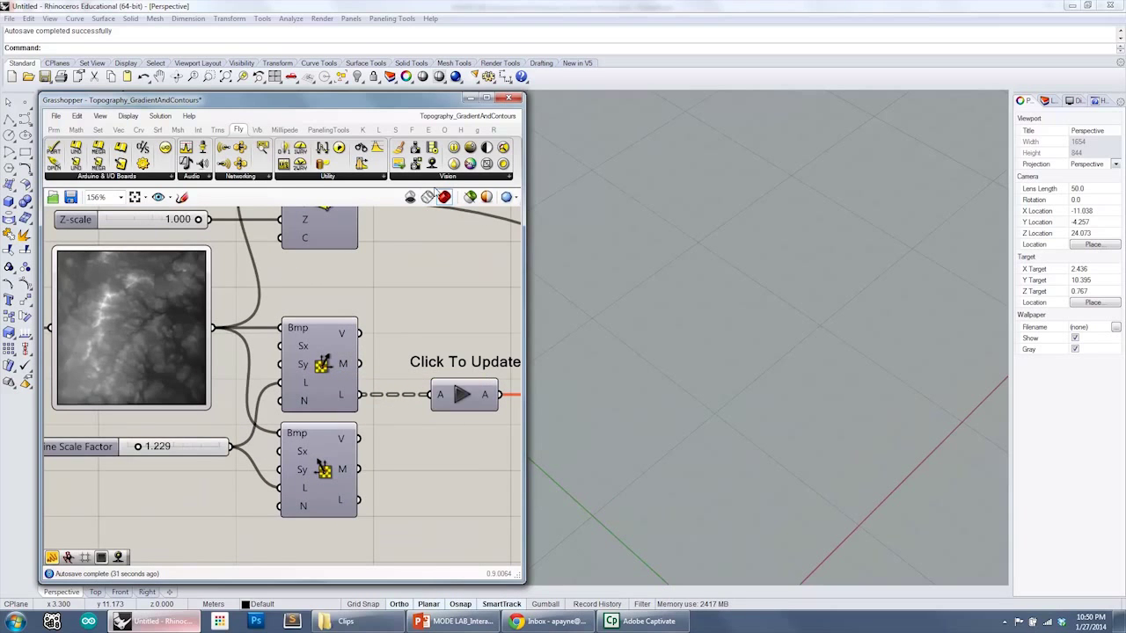
click(444, 179)
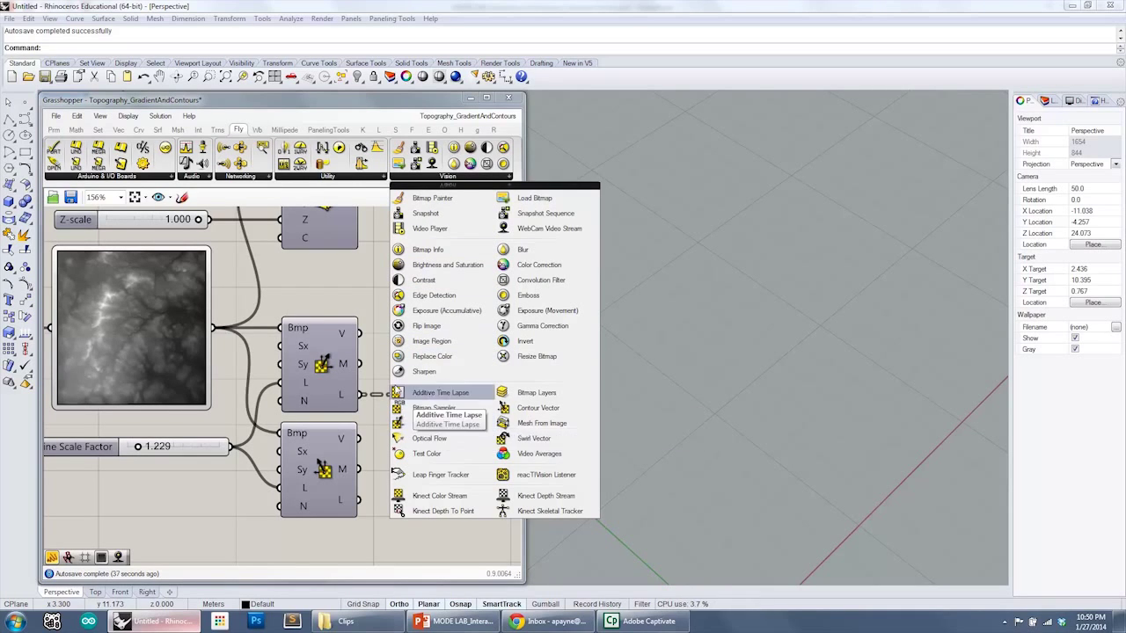
click(310, 304)
right_drag(308, 302, 397, 308)
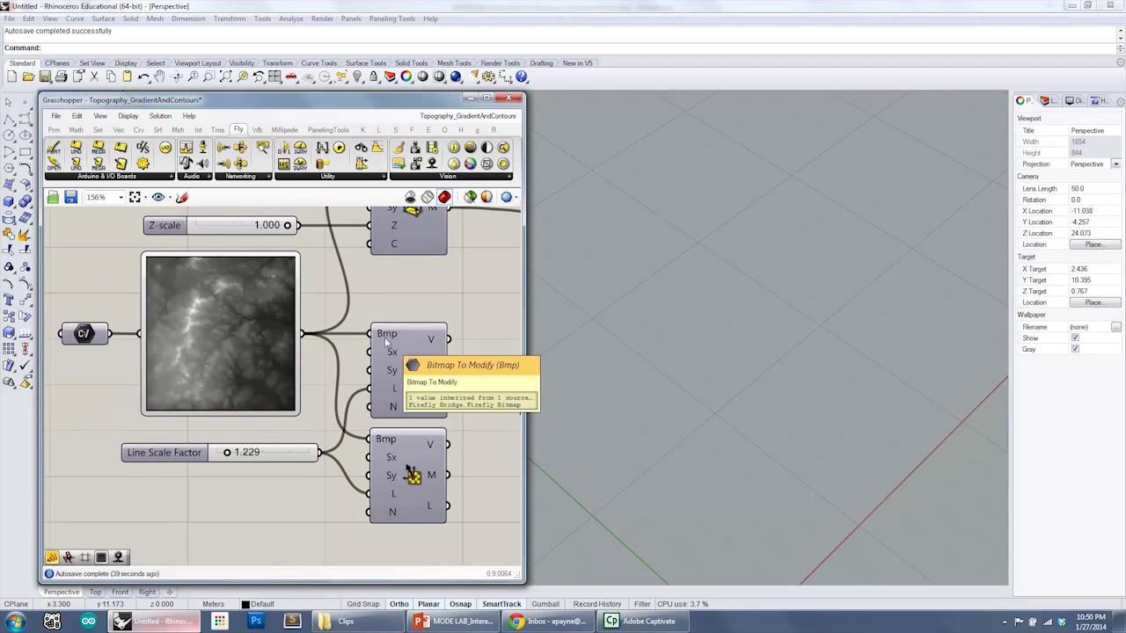
Step: Turn on the preview of the Gradient Vector component and bring the whole vector field into view
right_click(415, 368)
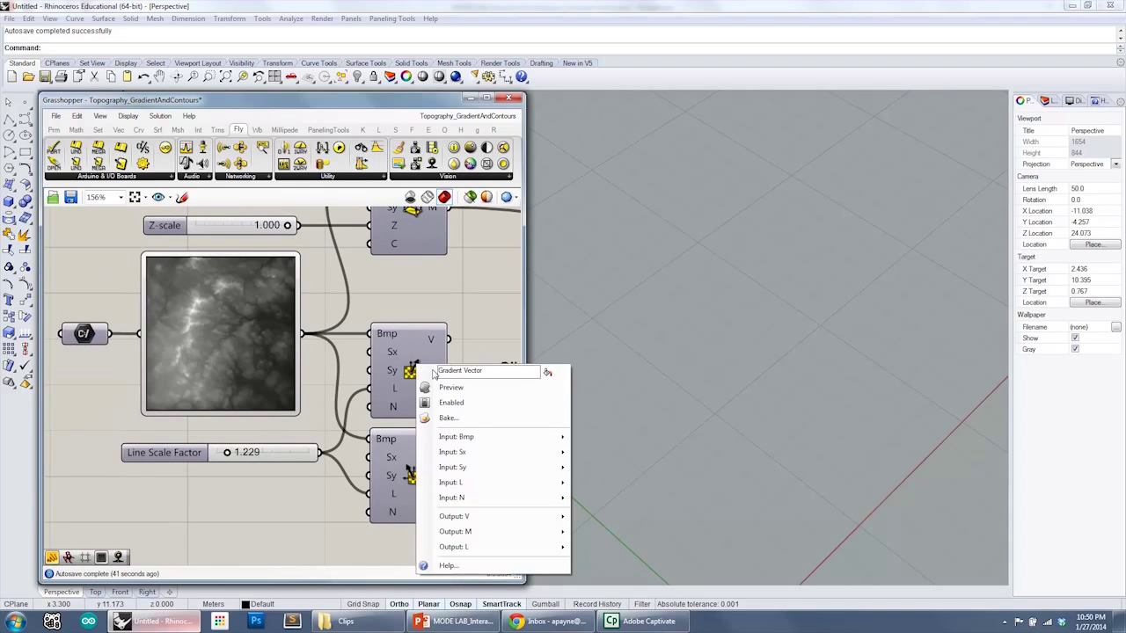
click(453, 389)
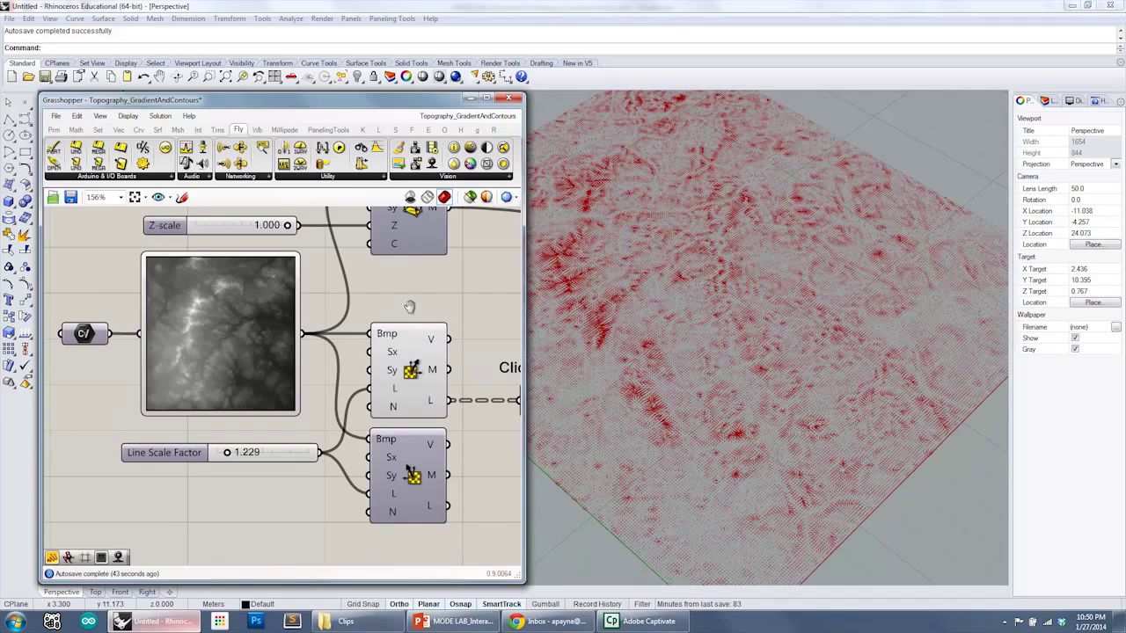
right_drag(410, 307, 395, 299)
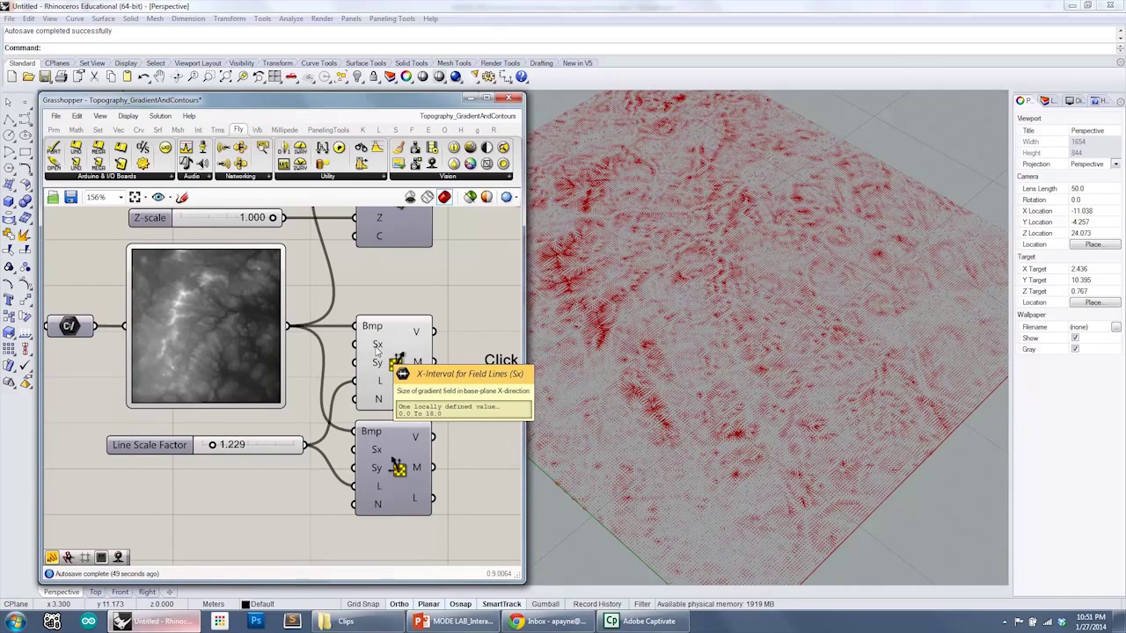
right_drag(439, 305, 406, 296)
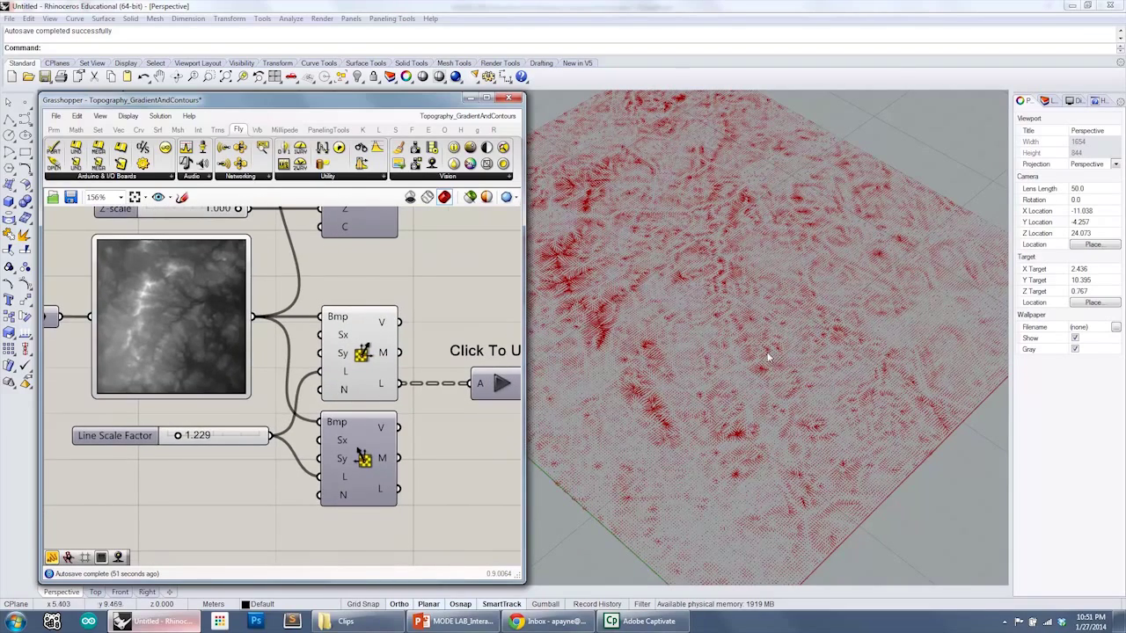
right_drag(827, 366, 726, 430)
scroll(799, 369, down, 4)
scroll(774, 365, down, 2)
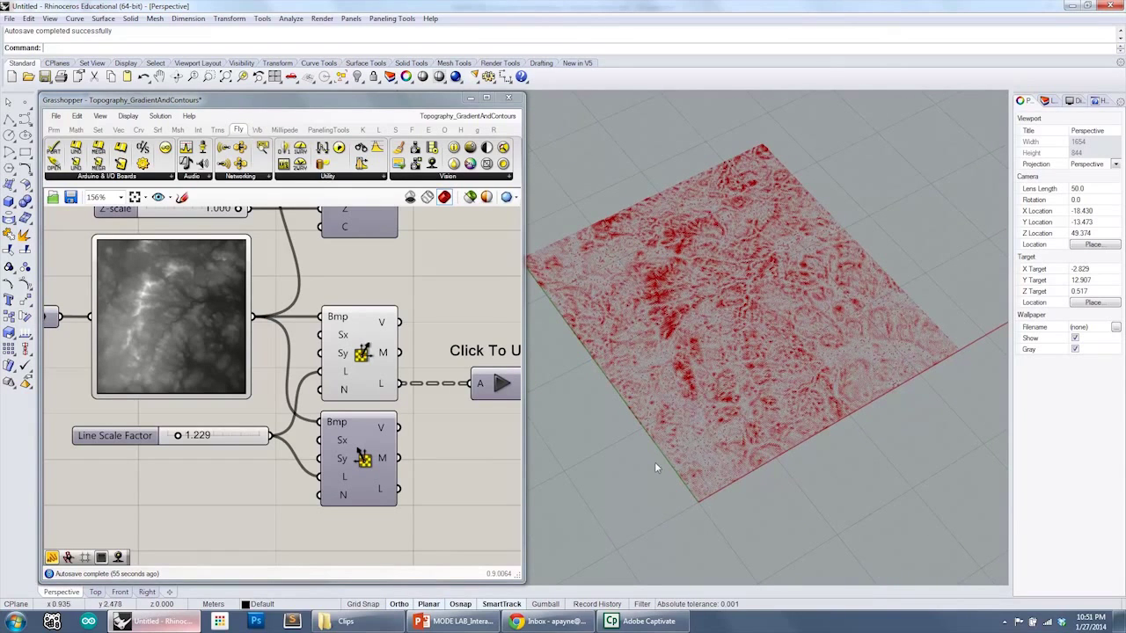
Step: Examine the gradient vector field from several angles, from the whole terrain extent down to individual lines around the ridges
click(430, 255)
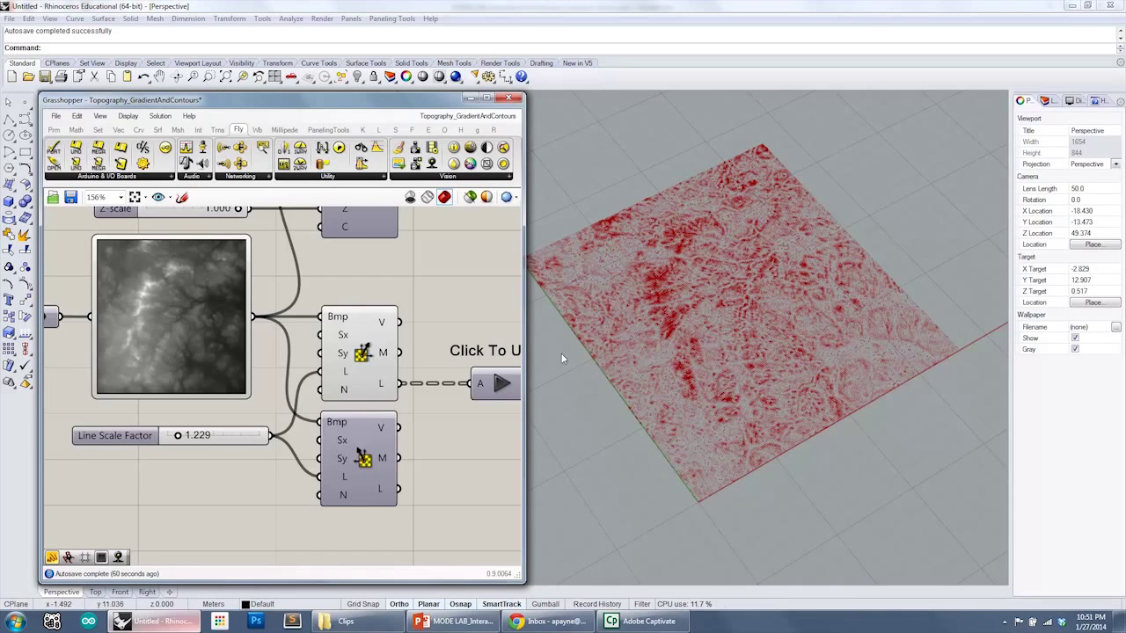
right_drag(422, 320, 403, 309)
right_drag(735, 333, 738, 309)
scroll(743, 339, down, 4)
scroll(347, 290, up, 2)
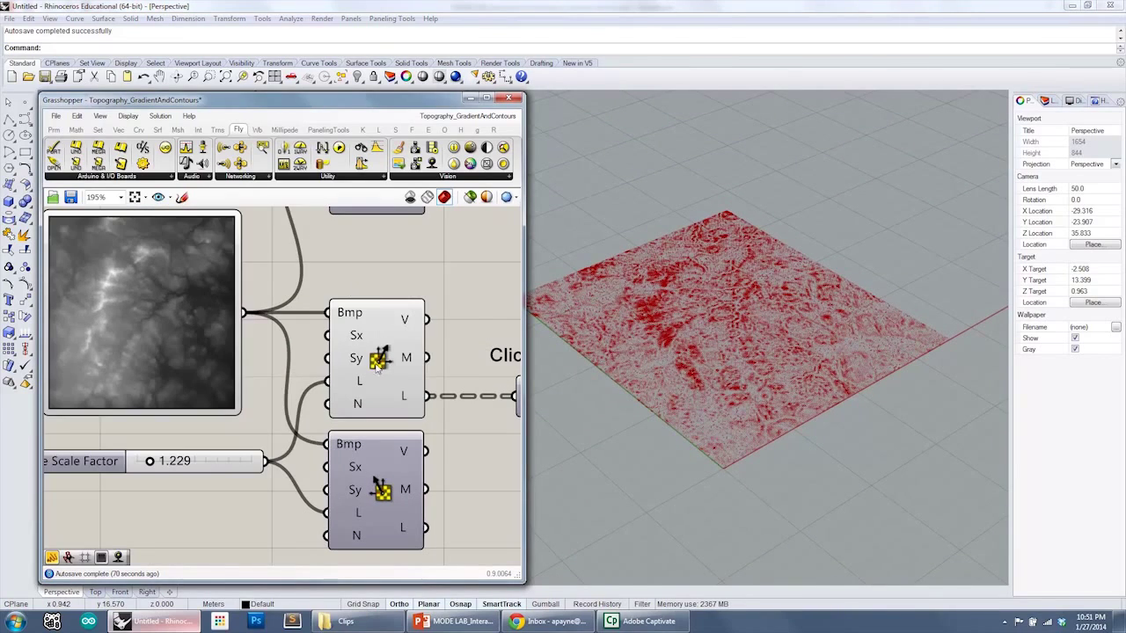
scroll(688, 365, up, 8)
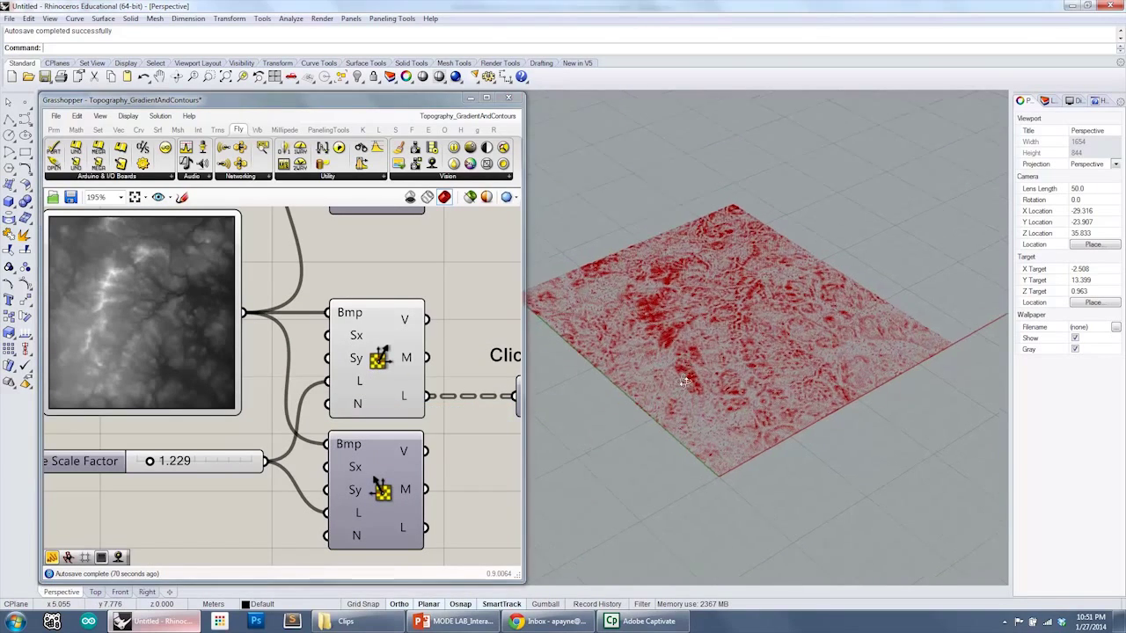
scroll(691, 357, up, 5)
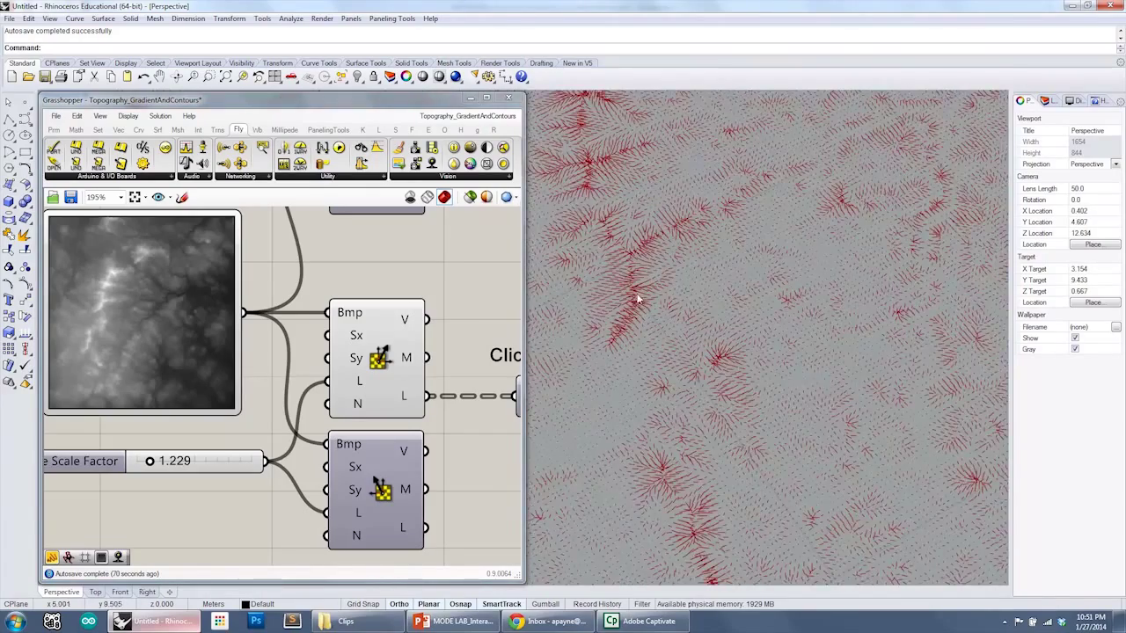
right_drag(613, 293, 628, 300)
scroll(632, 301, down, 2)
scroll(640, 299, up, 5)
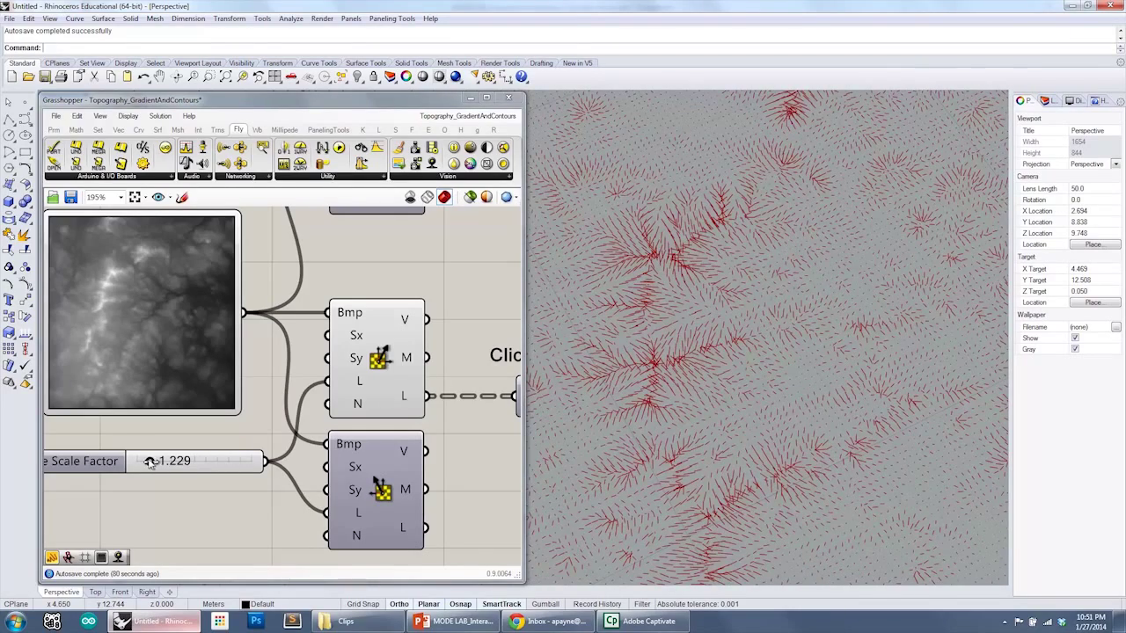
Step: Try a Line Scale Factor of 3.425 on the gradient vectors and check the longer lines in the viewport
mouse_move(152, 461)
mouse_down()
mouse_move(189, 460)
mouse_move(171, 461)
mouse_up()
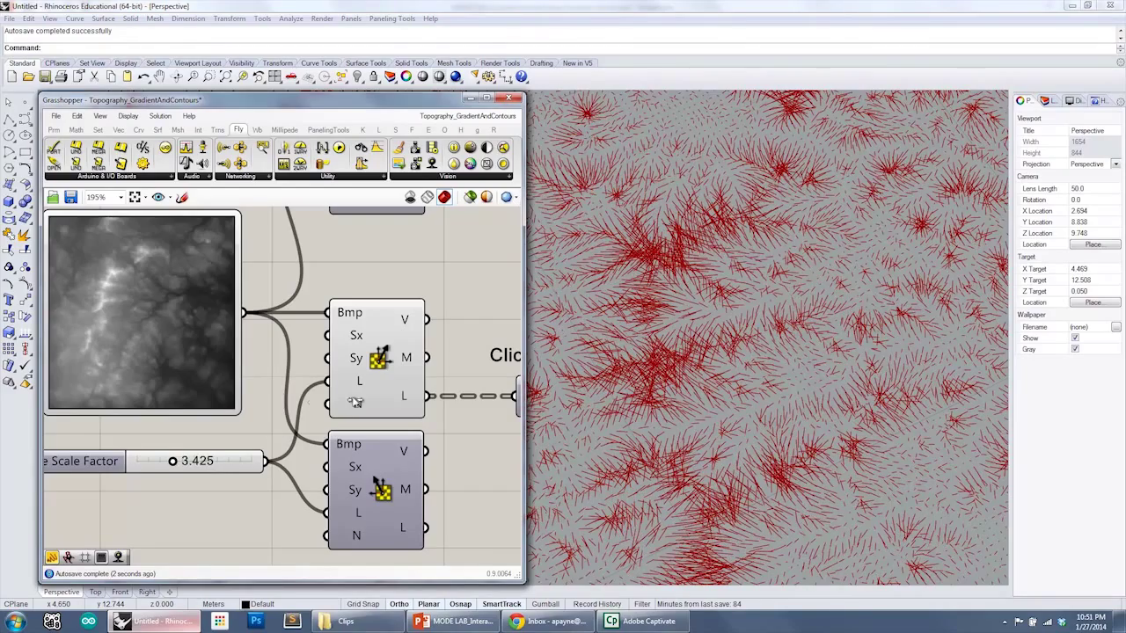
right_drag(476, 345, 437, 342)
right_drag(680, 334, 634, 304)
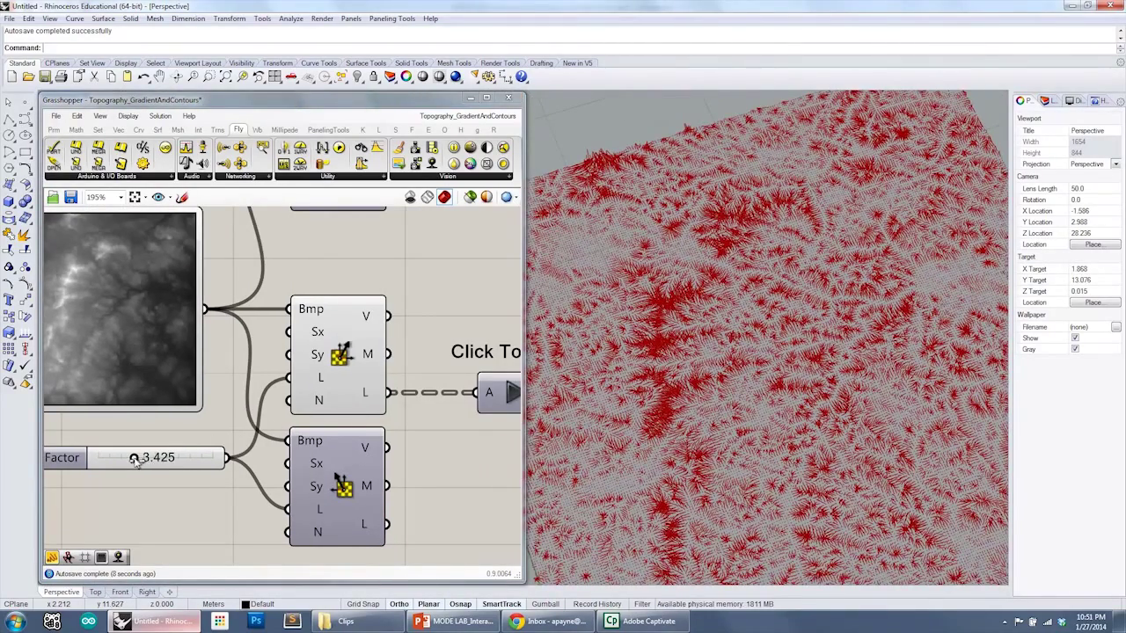
Step: Set the Line Scale Factor to 1.454 to shorten the gradient vector lines
drag(135, 459, 112, 464)
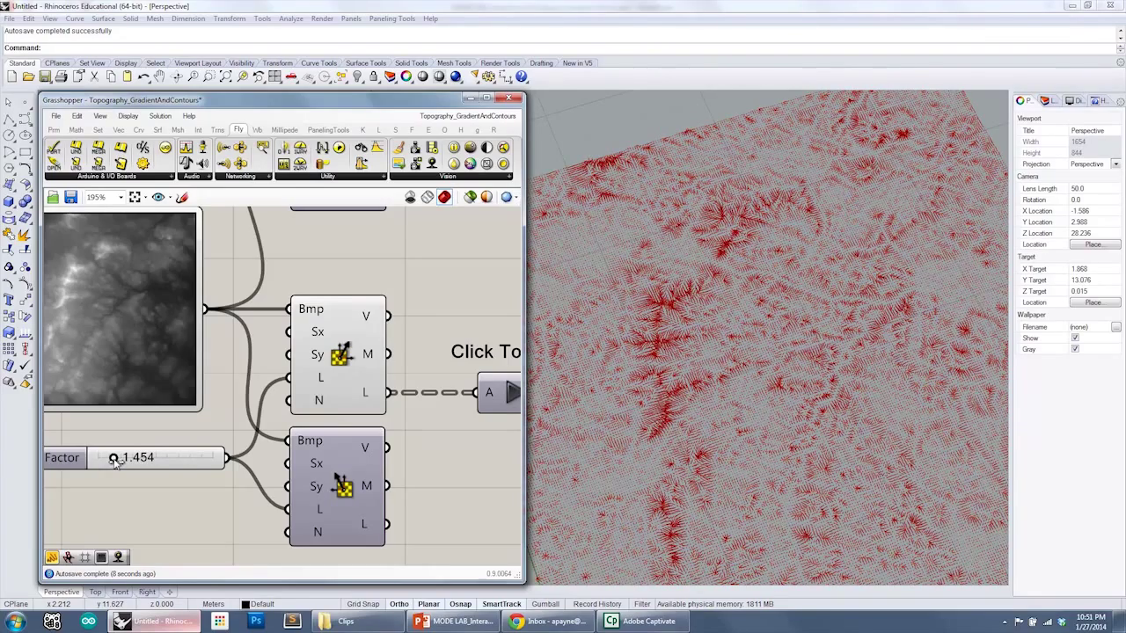
right_drag(688, 344, 655, 348)
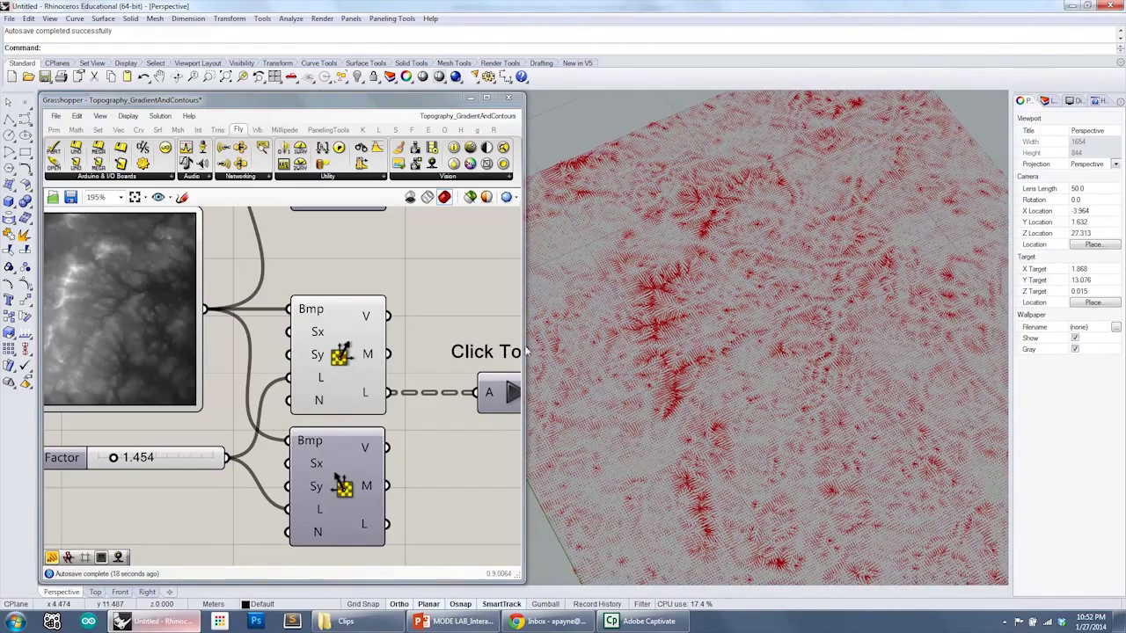
Step: Set the Skip Nth Pixel input of the Gradient Vector component to 2 to thin out the vector field
mouse_move(319, 402)
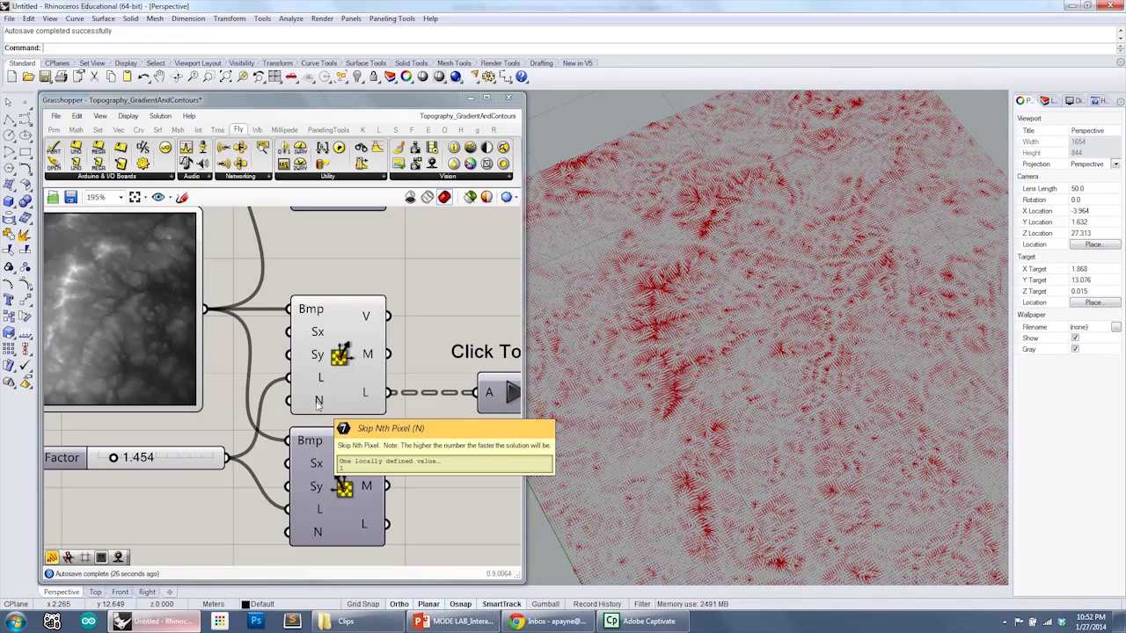
right_click(318, 401)
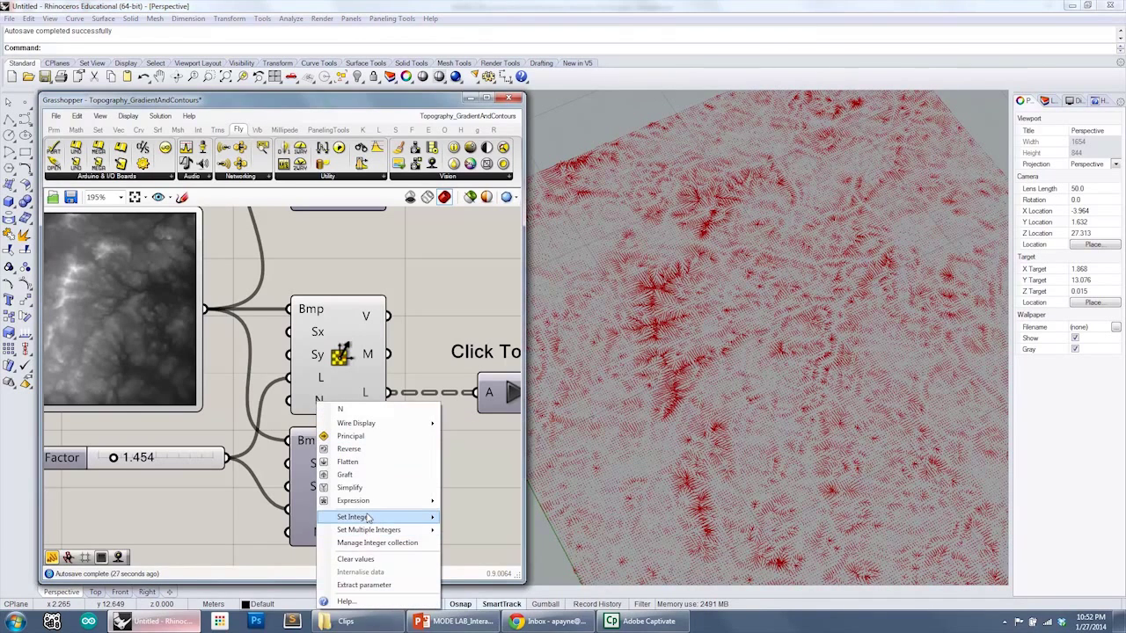
mouse_move(368, 517)
click(467, 516)
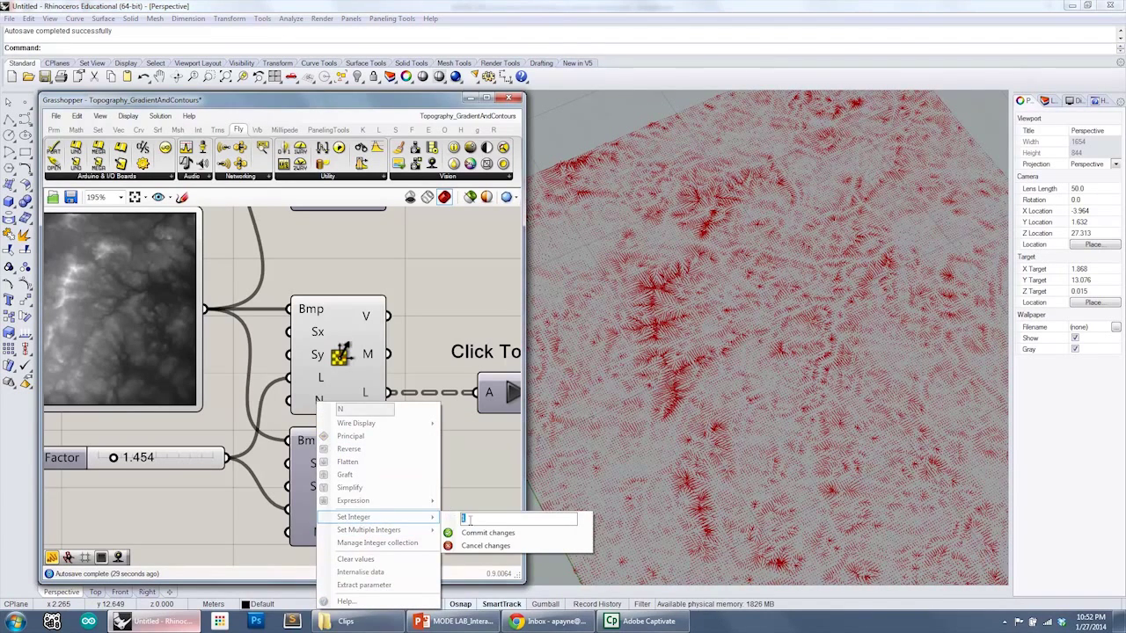
click(484, 534)
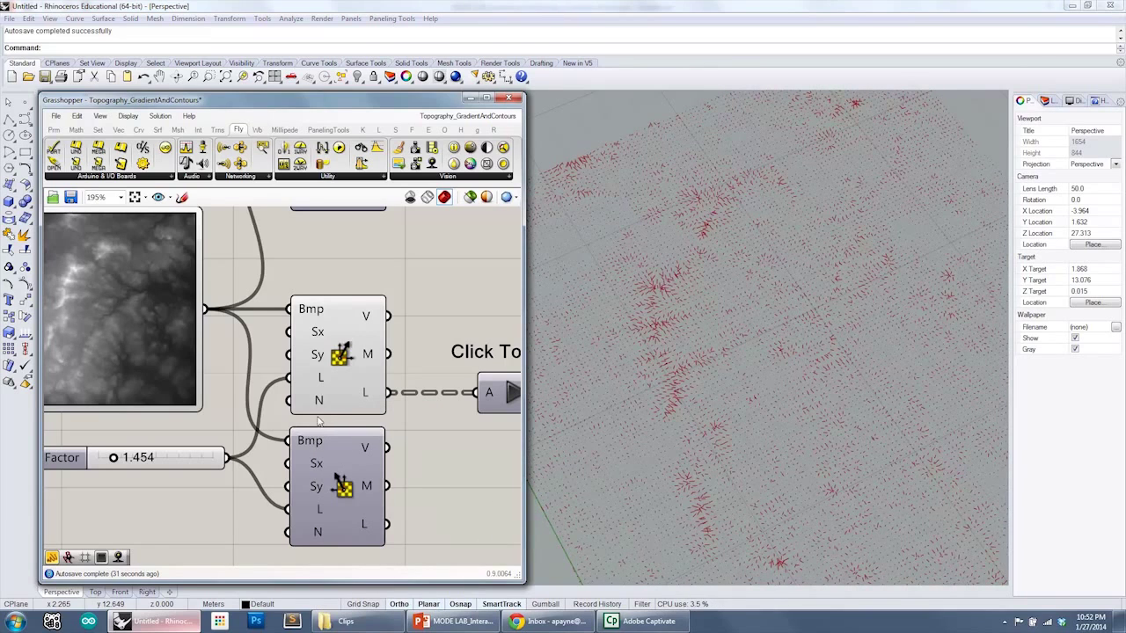
Step: Set the Gradient Vector component's Skip Nth Pixel input back to 1 so that every pixel is sampled
mouse_move(319, 410)
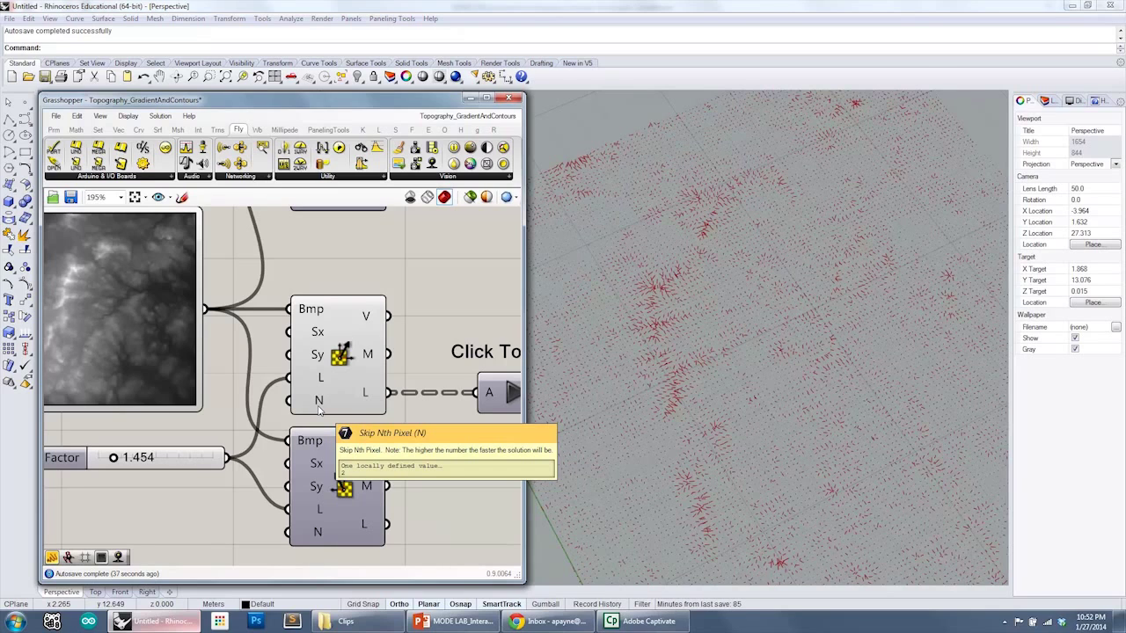
right_click(319, 410)
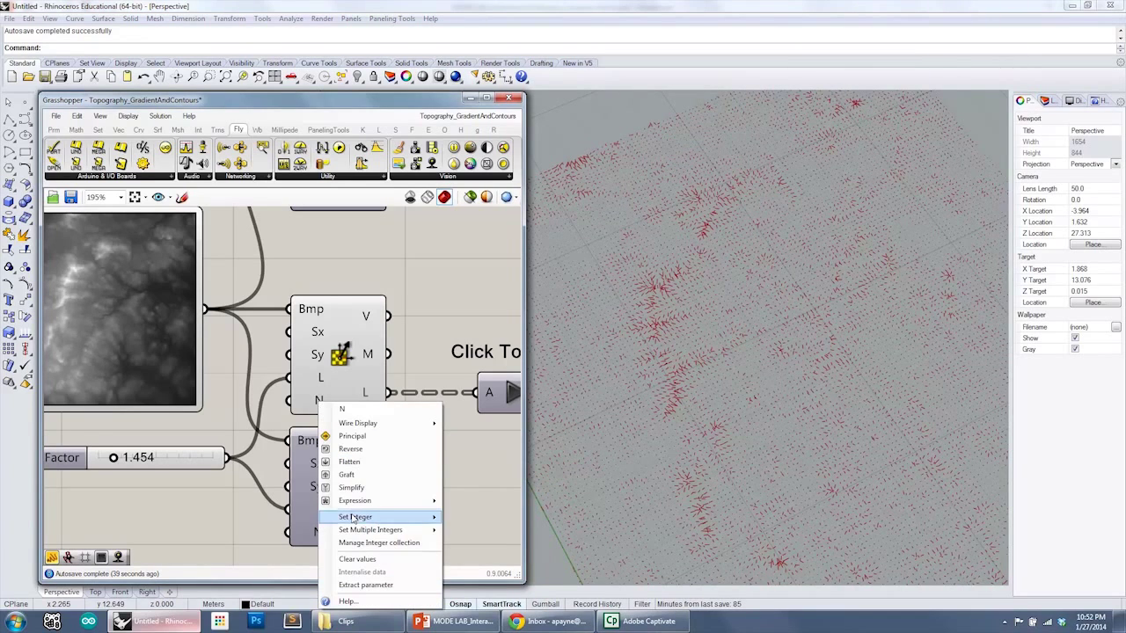
mouse_move(378, 516)
drag(471, 519, 458, 520)
text(1)
click(478, 533)
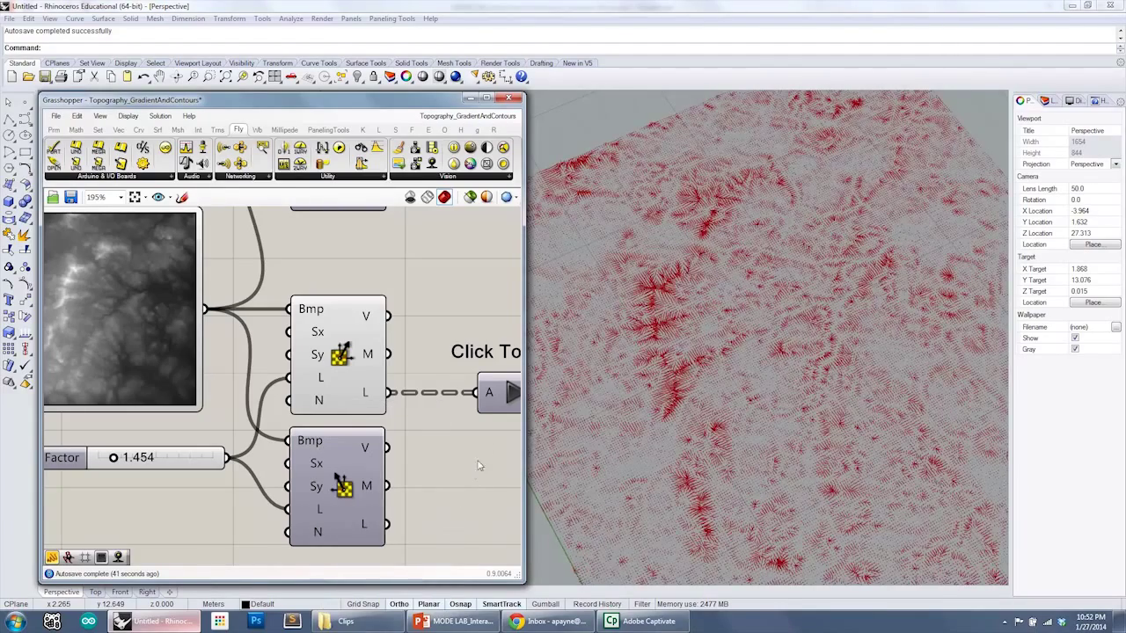
Step: Examine the full-density gradient vectors up close and the component chain that processes their lines downstream
right_drag(580, 379, 618, 337)
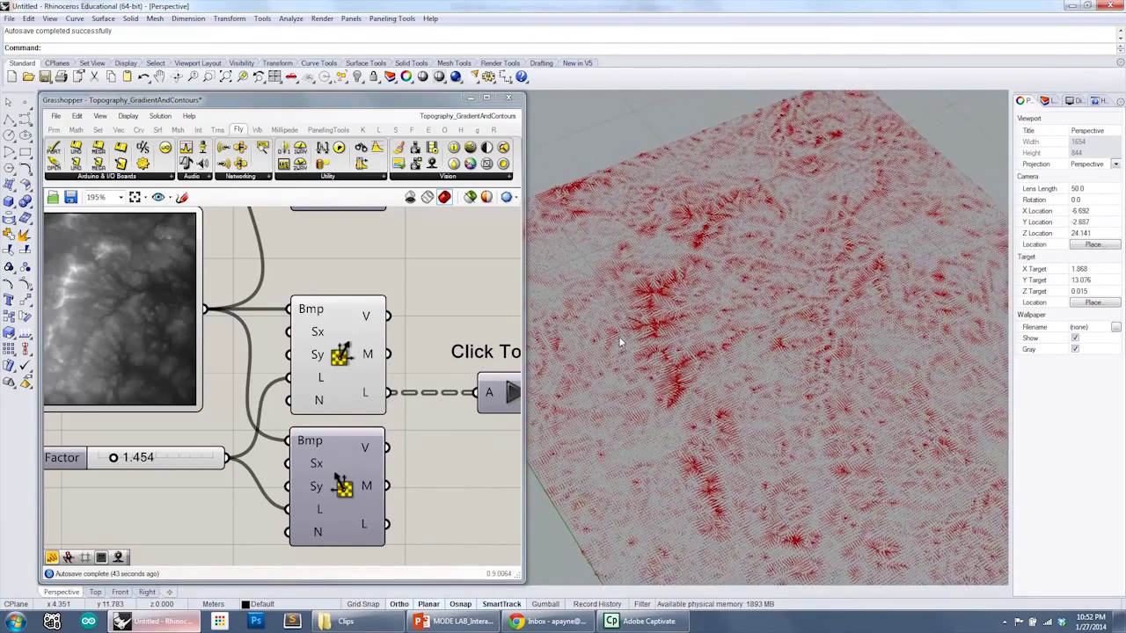
scroll(619, 337, down, 4)
scroll(662, 388, up, 10)
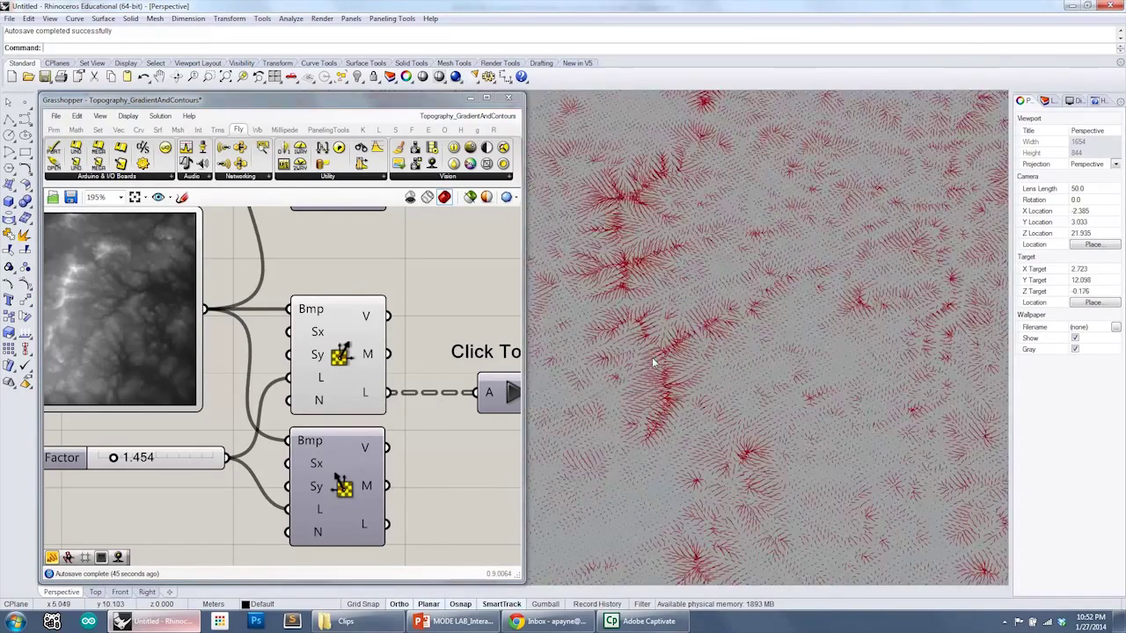
right_drag(655, 361, 633, 360)
scroll(395, 324, down, 3)
right_drag(439, 329, 330, 306)
right_drag(457, 308, 245, 307)
right_drag(362, 333, 256, 324)
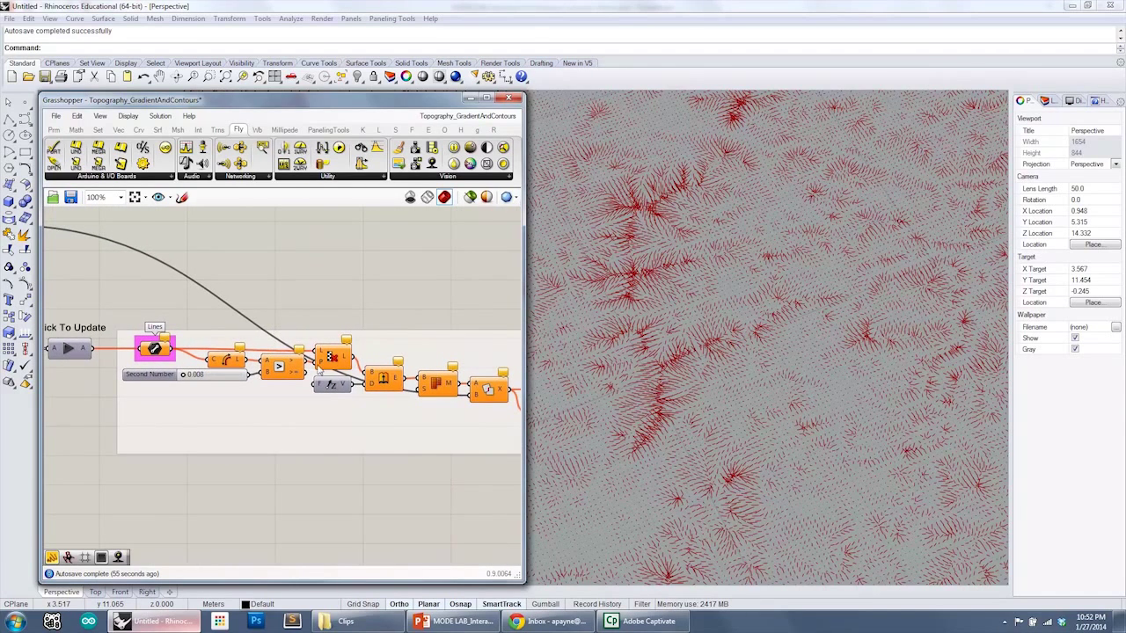
right_drag(723, 314, 711, 313)
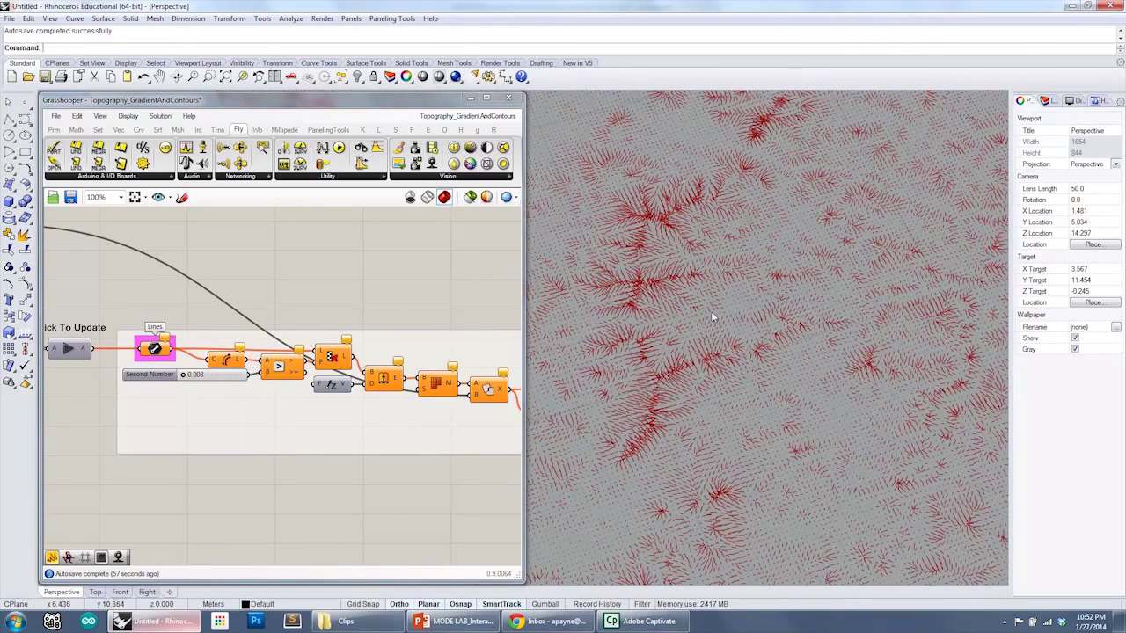
right_drag(416, 343, 353, 336)
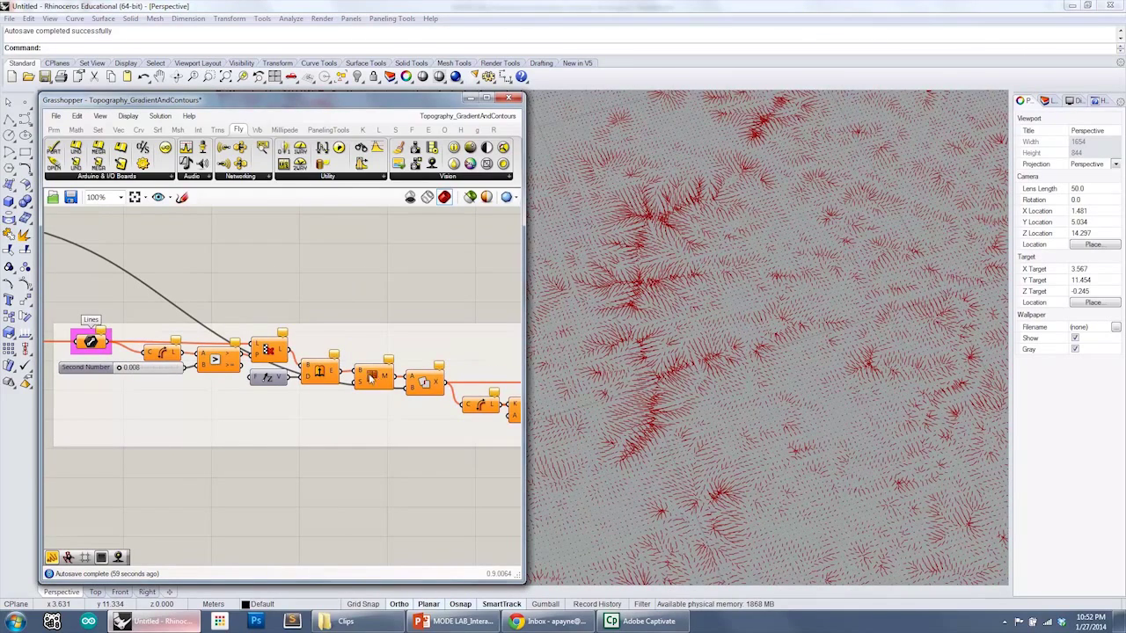
Step: Turn on the viewport preview of the Mesh From Image component and view the terrain with the flat vector field beneath it
scroll(382, 331, down, 3)
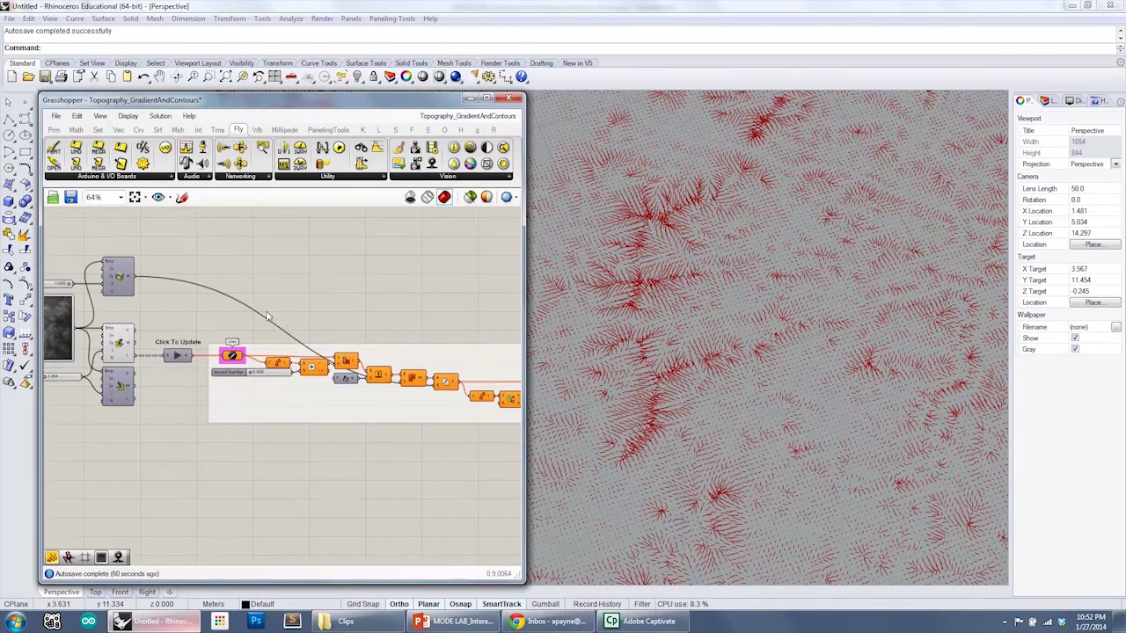
right_click(117, 278)
click(189, 296)
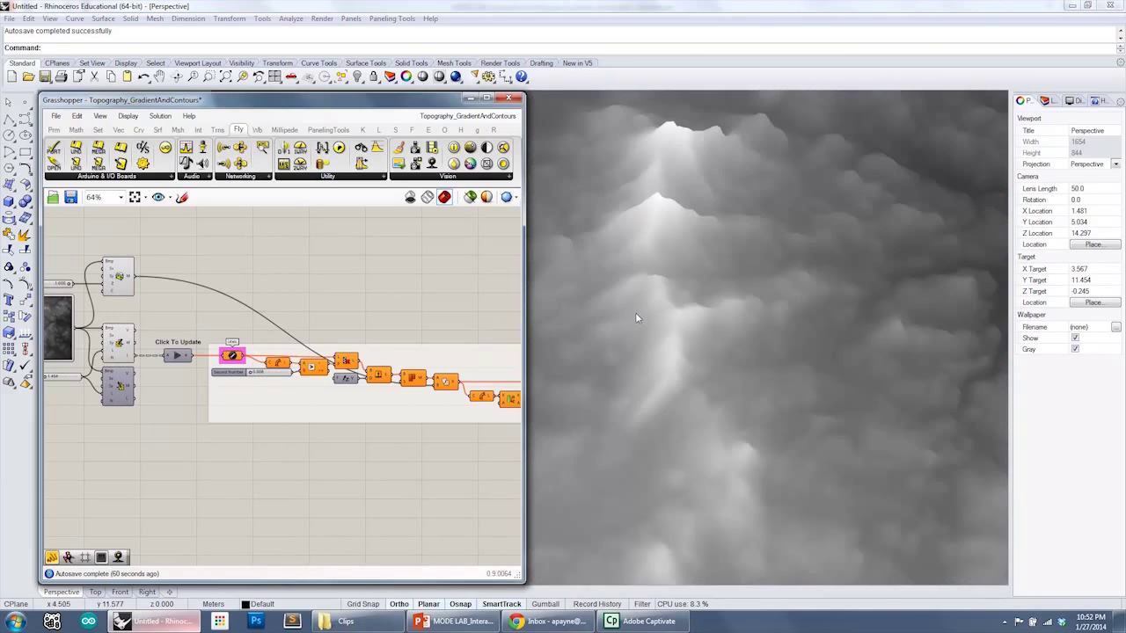
scroll(736, 281, down, 8)
right_drag(733, 288, 685, 258)
Step: Follow the line-processing chain through to its colour gradient and inspect the terrain mesh from higher and lower angles
right_drag(432, 319, 380, 316)
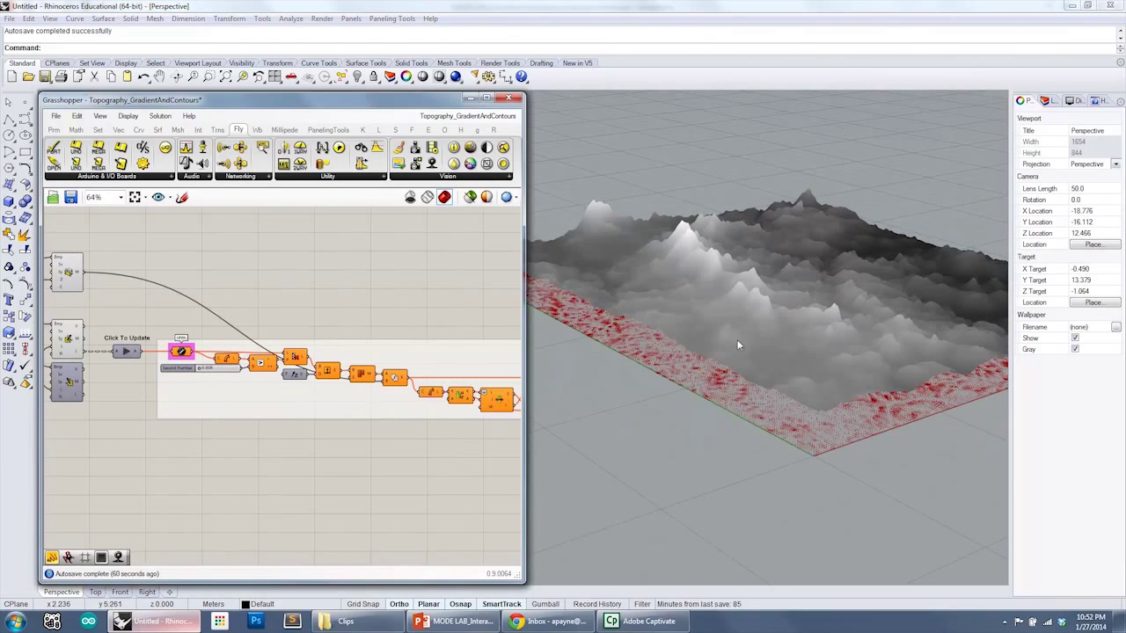
right_drag(723, 307, 724, 340)
right_drag(394, 339, 361, 334)
scroll(368, 348, up, 1)
scroll(370, 352, down, 2)
scroll(456, 354, up, 3)
right_drag(669, 327, 672, 378)
right_drag(290, 316, 382, 329)
scroll(347, 320, down, 2)
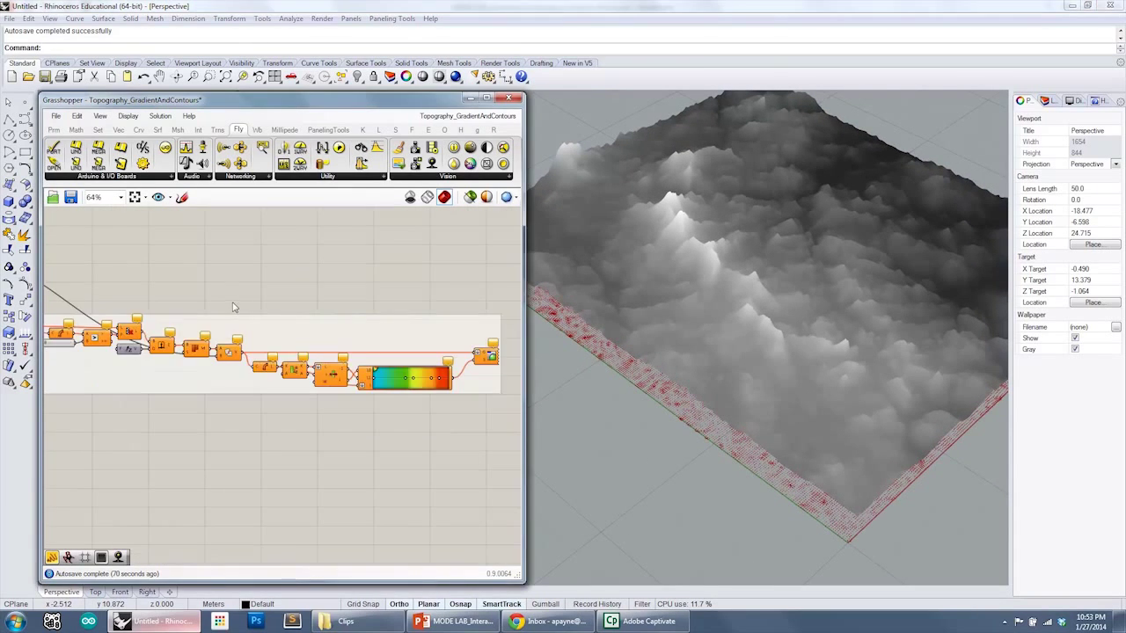
Step: Release the gradient lines through the Click To Update component to compute the colour-coded vectors on the terrain
right_drag(229, 304, 394, 322)
right_drag(178, 320, 244, 320)
scroll(246, 320, up, 4)
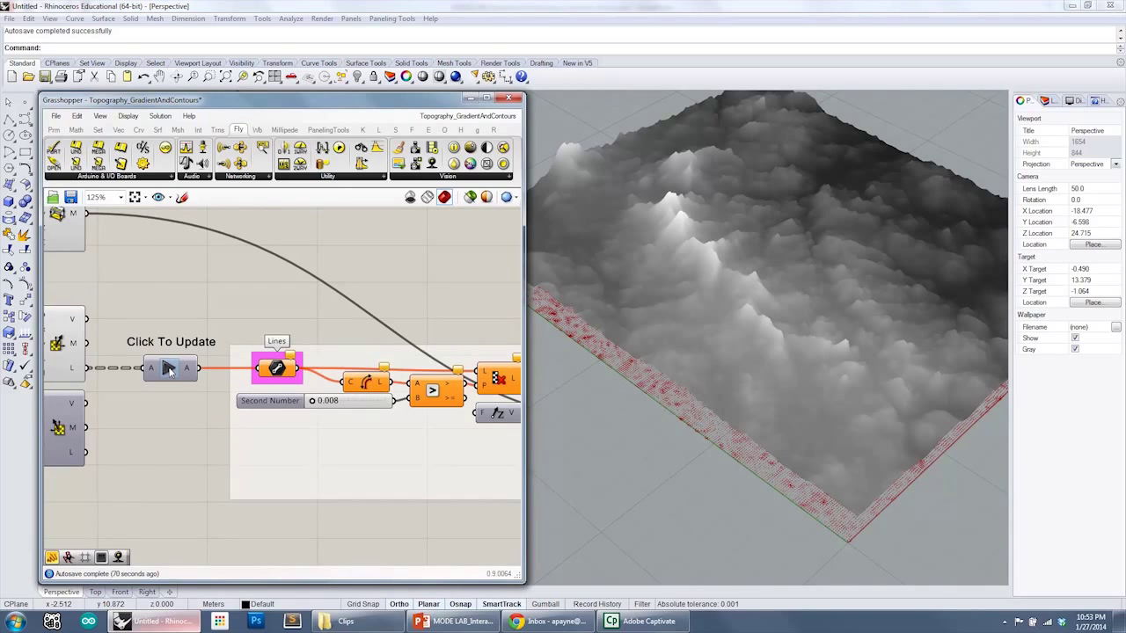
click(169, 370)
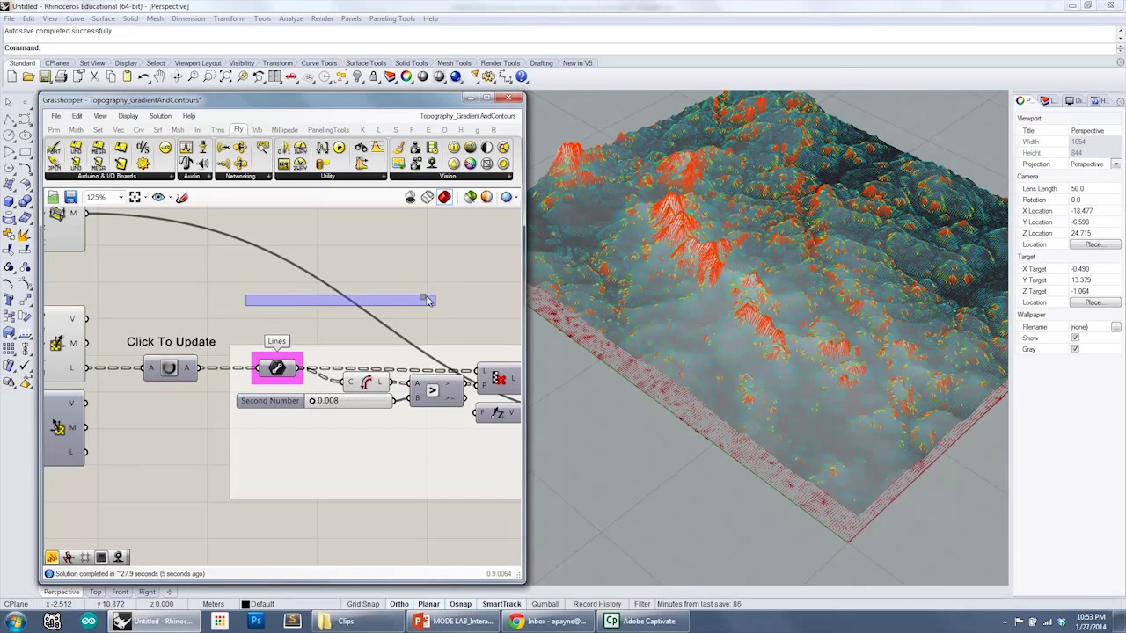
Step: Inspect the colour-coded gradient lines on the terrain, both close up on the steep peaks and across the whole mesh
right_drag(446, 279, 384, 286)
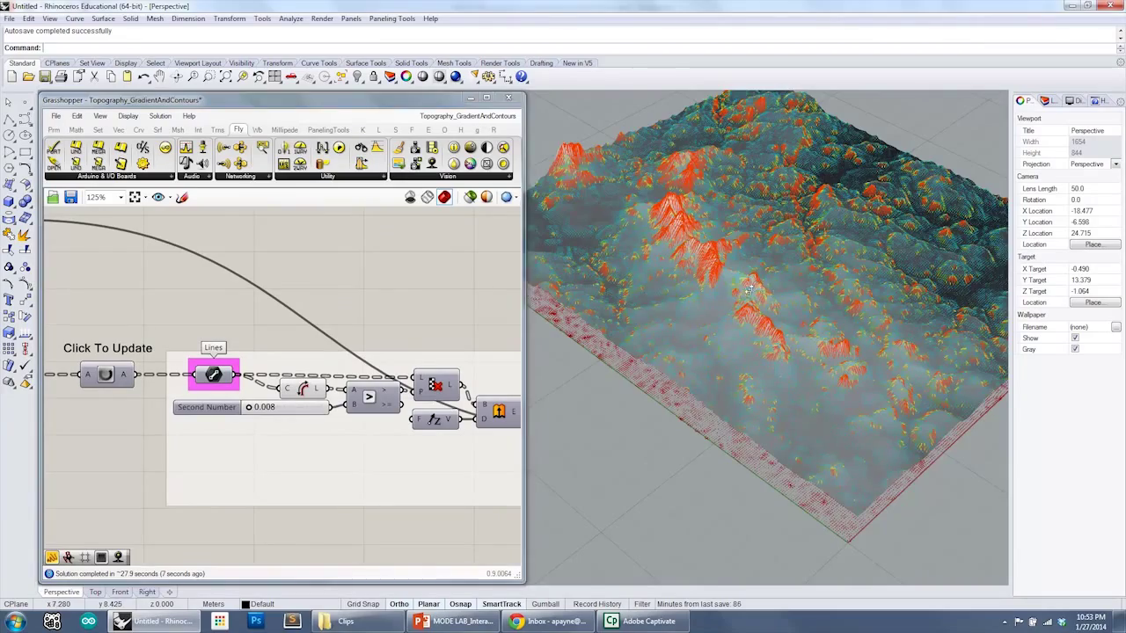
right_drag(849, 291, 738, 277)
scroll(715, 284, up, 8)
scroll(739, 278, up, 5)
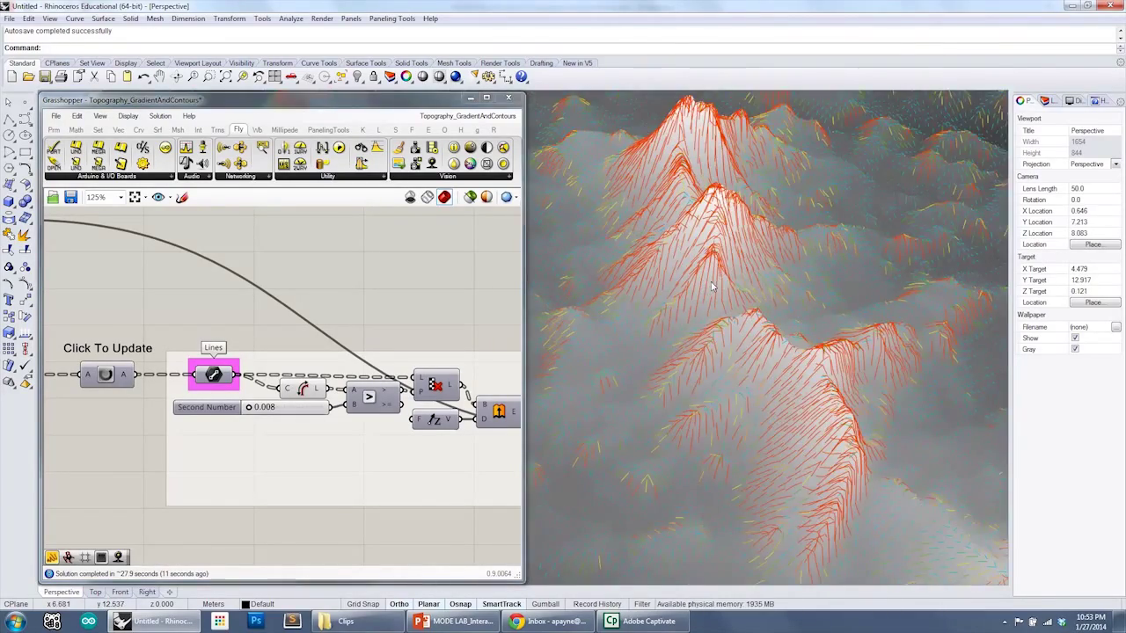
scroll(744, 278, down, 4)
right_drag(751, 283, 869, 418)
scroll(788, 359, up, 2)
scroll(754, 328, down, 3)
scroll(866, 405, down, 4)
Step: Turn off the viewport preview of the Gradient Vector component to hide the flat red lines
right_drag(102, 318, 274, 339)
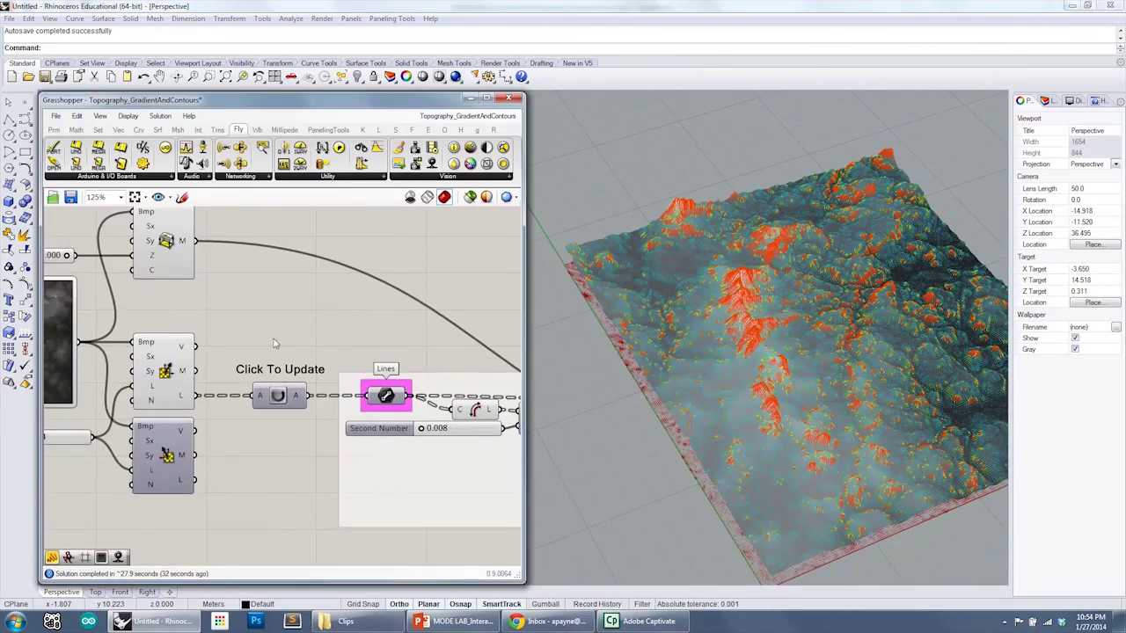
right_click(165, 371)
click(246, 327)
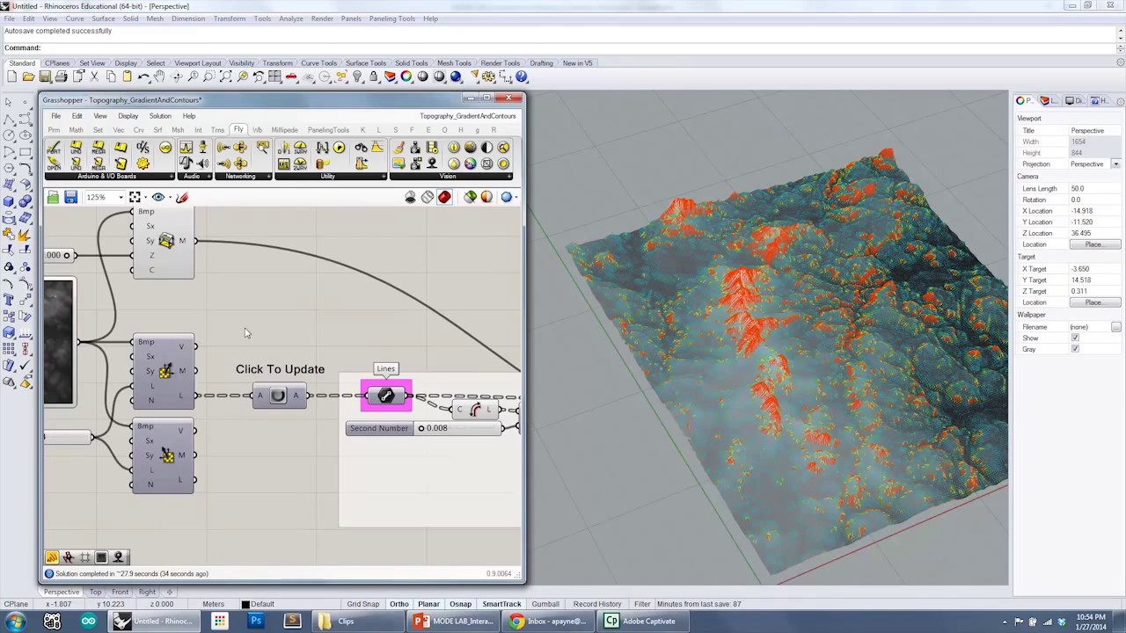
Step: Examine the projected colour-coded vectors on the mountain ridges from different sides of the terrain
right_drag(674, 326, 747, 321)
scroll(784, 296, up, 4)
right_drag(786, 282, 839, 366)
scroll(905, 375, up, 3)
scroll(839, 366, down, 5)
right_drag(399, 325, 474, 318)
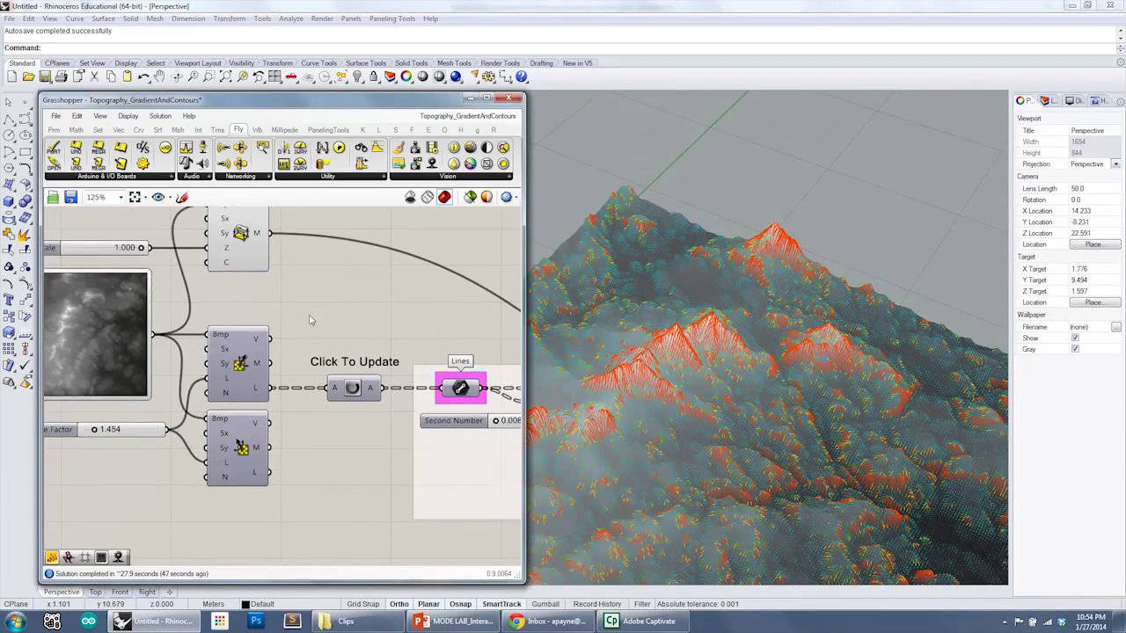
right_drag(311, 320, 360, 316)
right_drag(721, 348, 543, 349)
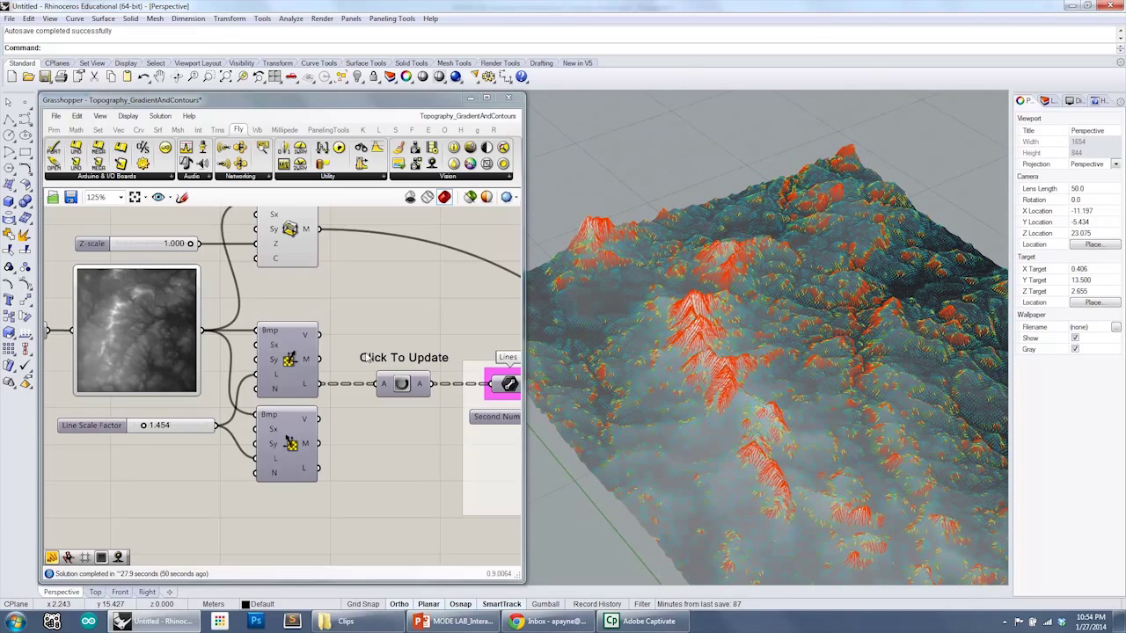
Step: Turn off the Mesh From Image preview so only the colour-coded gradient lines are displayed
right_click(298, 357)
click(293, 246)
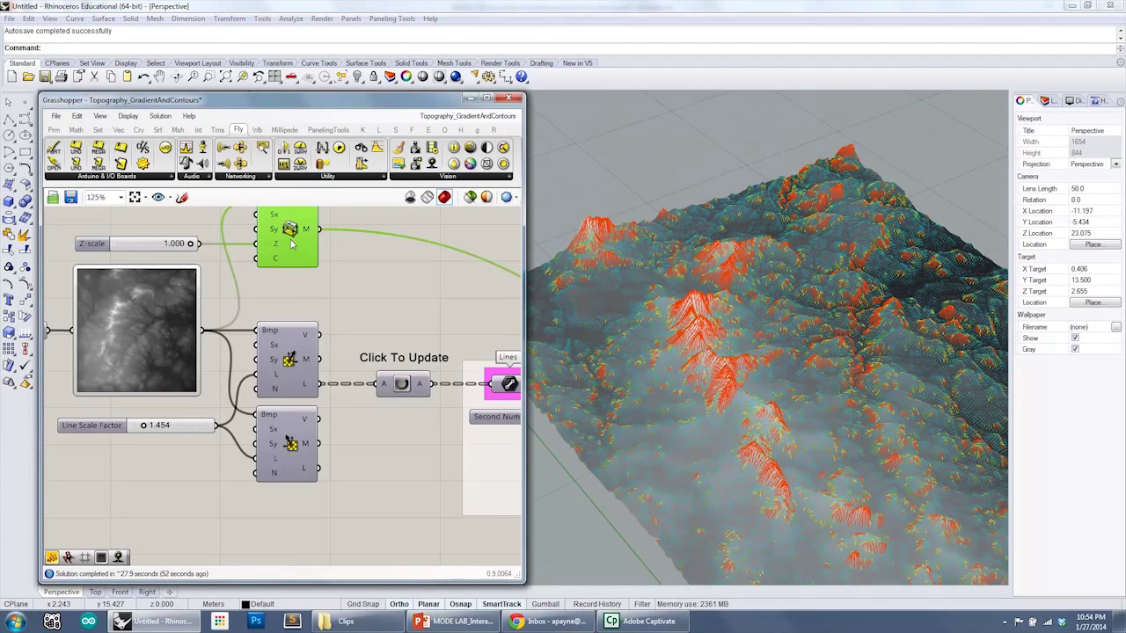
right_click(293, 245)
click(315, 260)
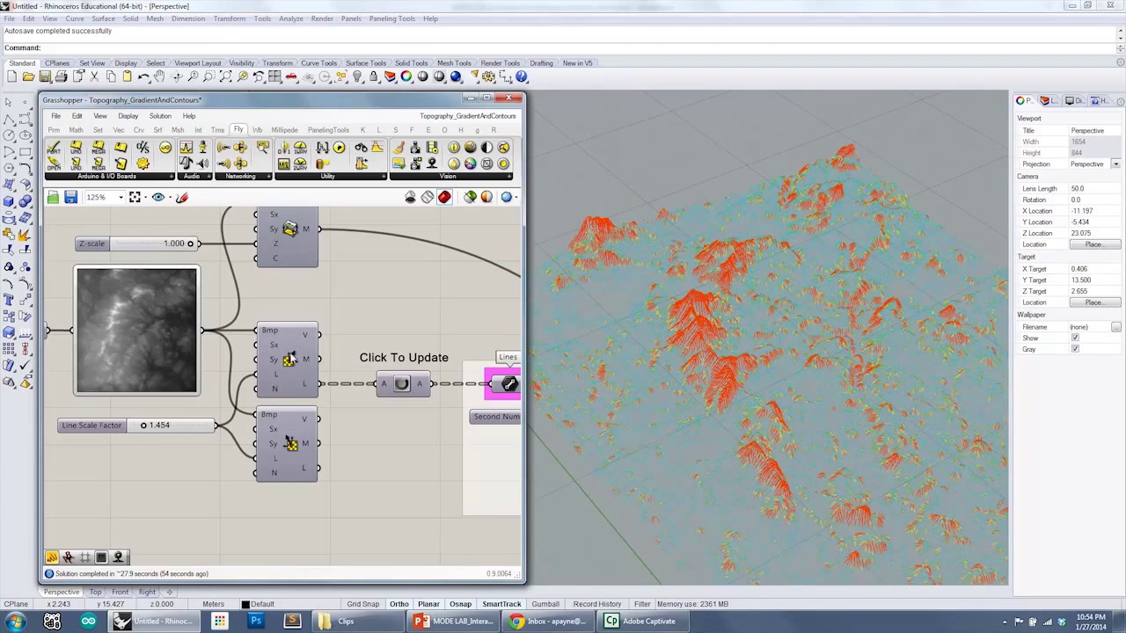
Step: Turn off the viewport display of the Preview component that draws the colour-coded gradient lines after the colour gradient
right_click(291, 358)
click(319, 372)
scroll(314, 300, down, 3)
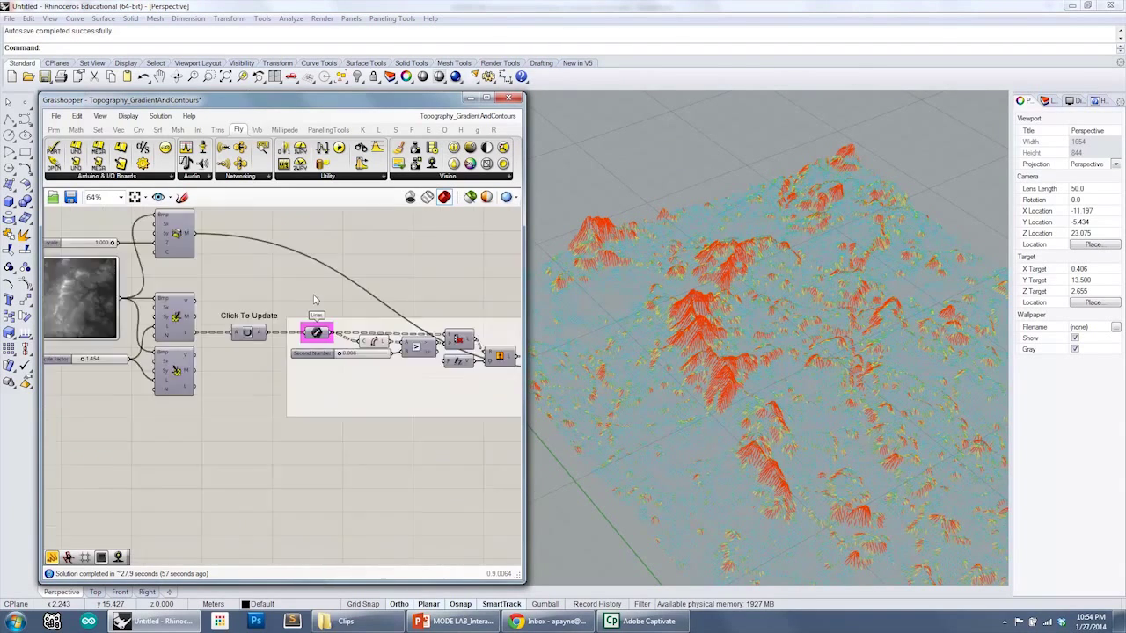
scroll(314, 297, down, 3)
right_drag(379, 300, 228, 292)
scroll(486, 330, up, 5)
right_click(451, 317)
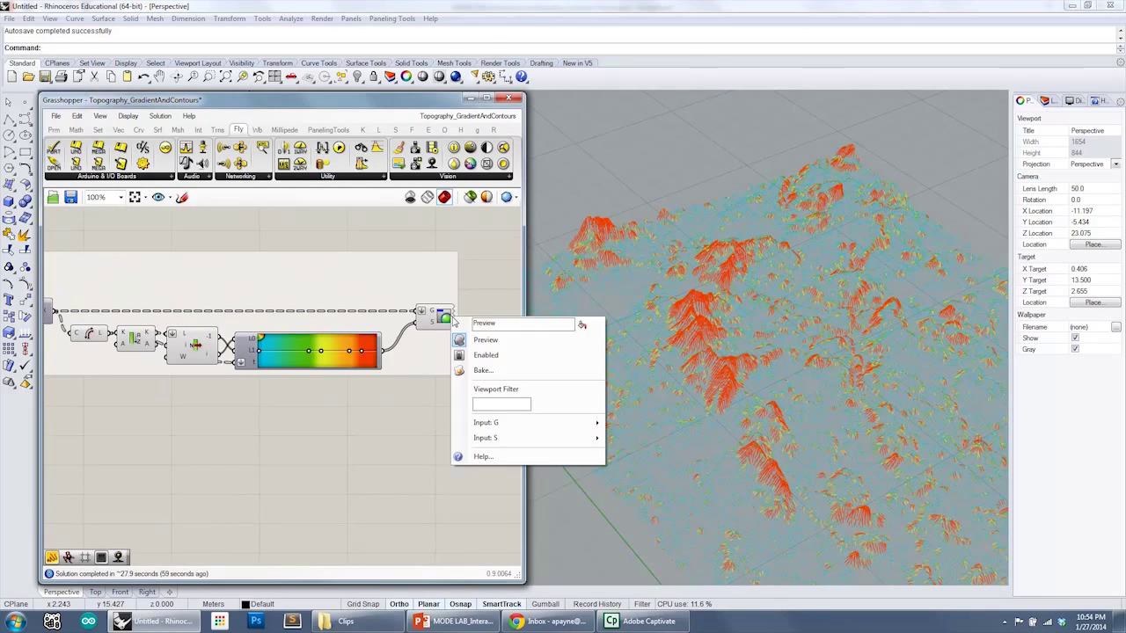
click(486, 339)
Step: Turn on the viewport preview of the Contour Vector component to display its flat contour lines
right_drag(294, 269, 355, 273)
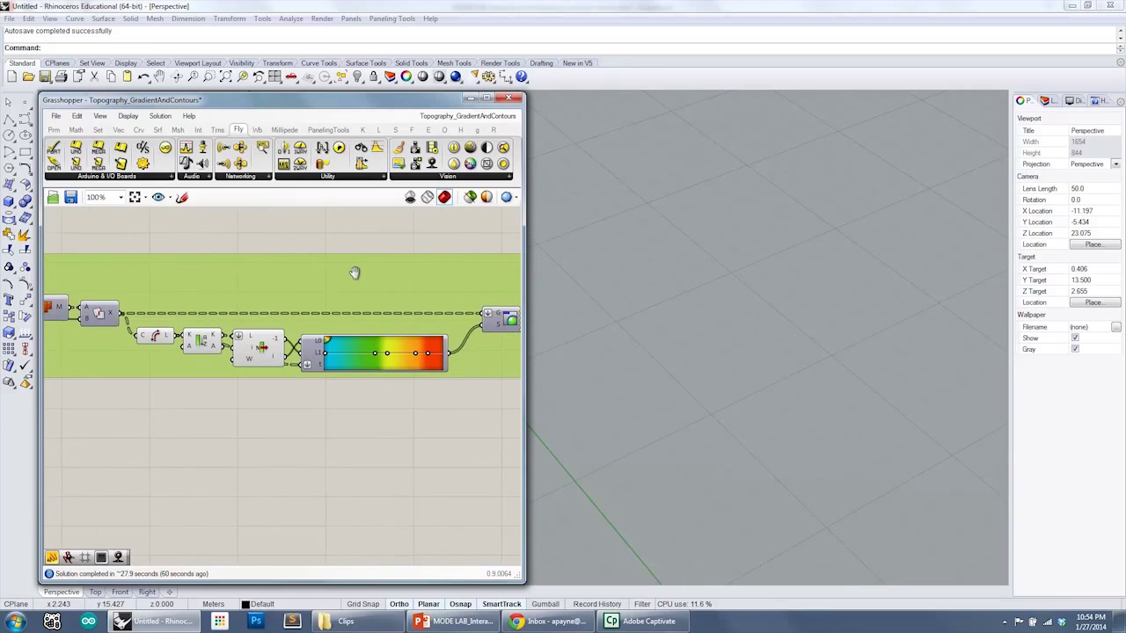
scroll(297, 408, down, 4)
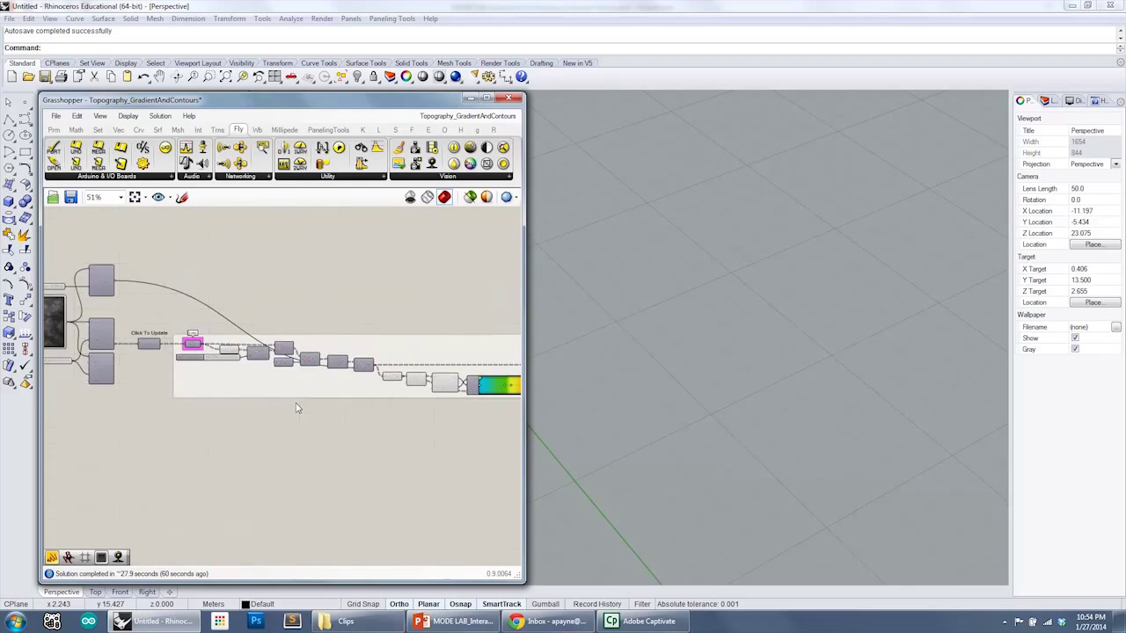
scroll(193, 364, up, 3)
right_click(192, 364)
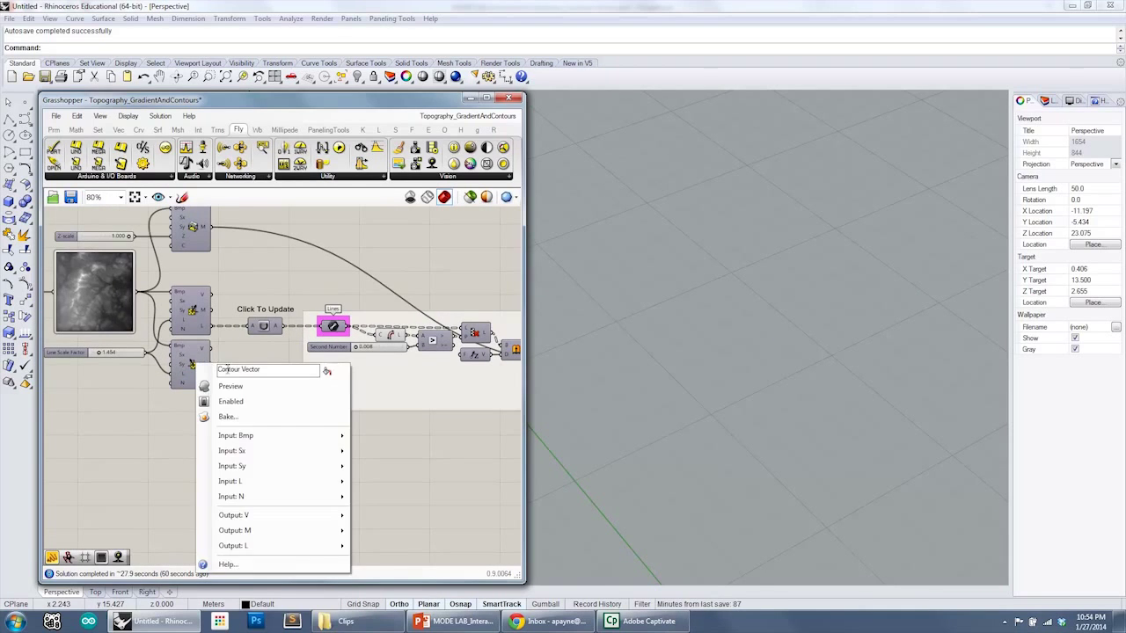
click(233, 386)
Step: Examine the contour vectors close up around the mountain ridges and compare their direction with the Gradient Vector component
scroll(848, 396, up, 2)
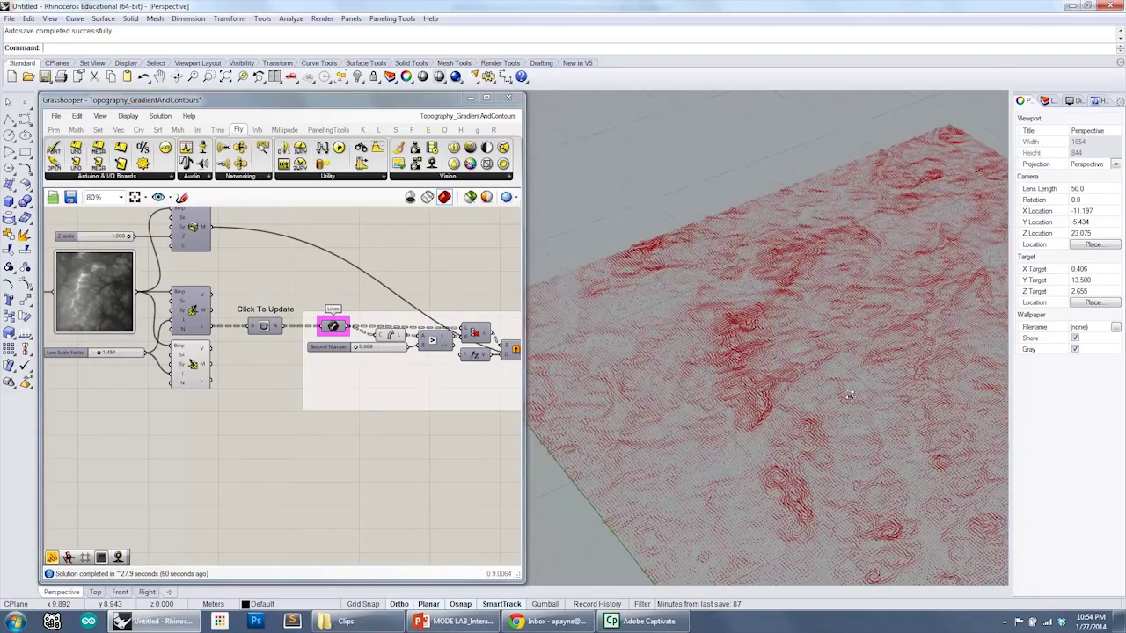
right_drag(850, 396, 850, 421)
scroll(799, 389, up, 4)
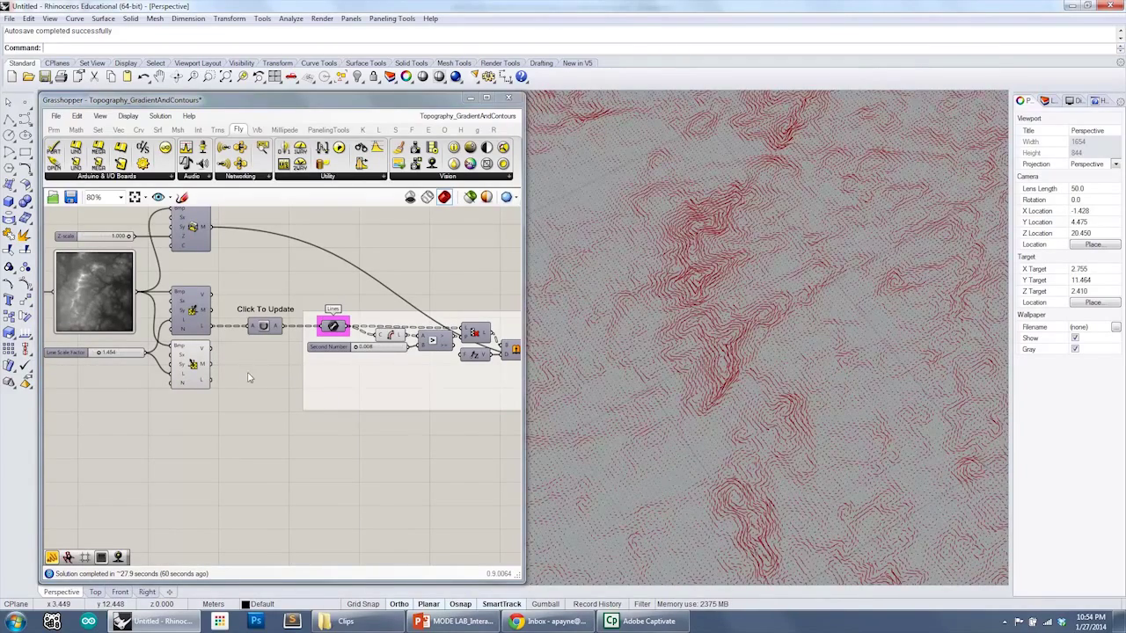
scroll(249, 378, up, 3)
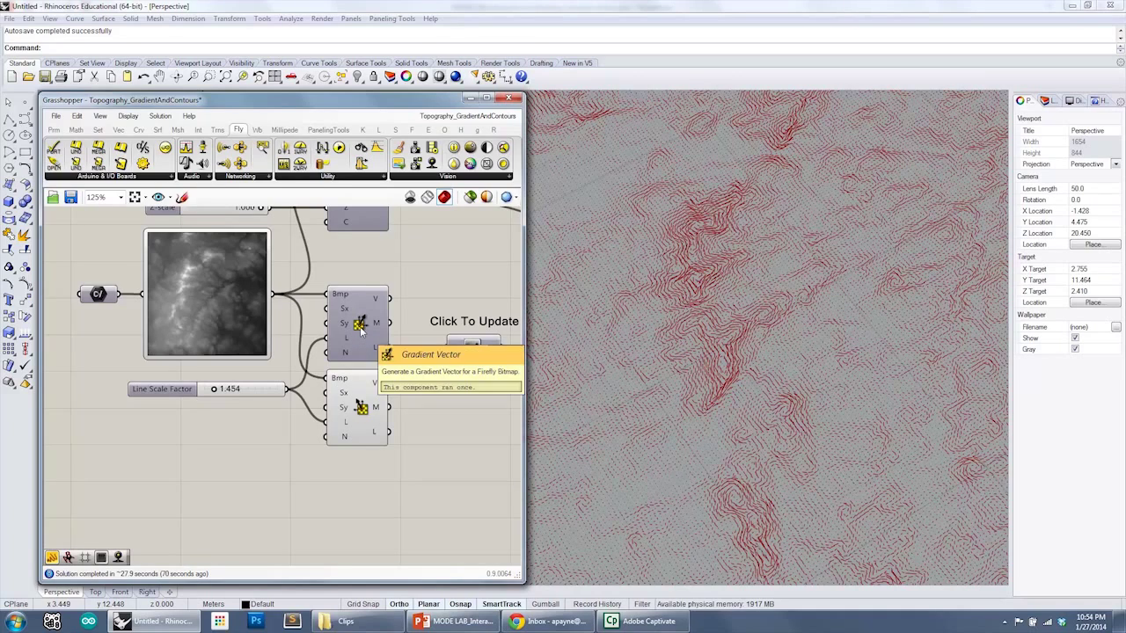
right_drag(783, 375, 766, 348)
scroll(697, 343, up, 3)
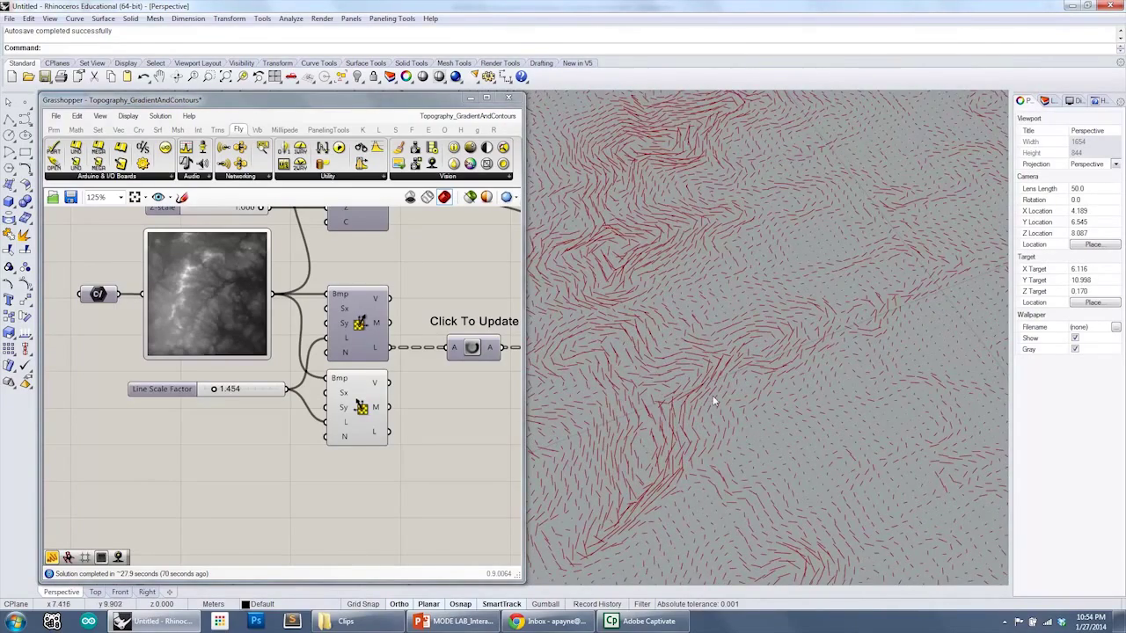
mouse_move(721, 393)
right_down()
mouse_move(695, 360)
mouse_move(716, 386)
mouse_move(710, 378)
right_up()
scroll(696, 360, down, 2)
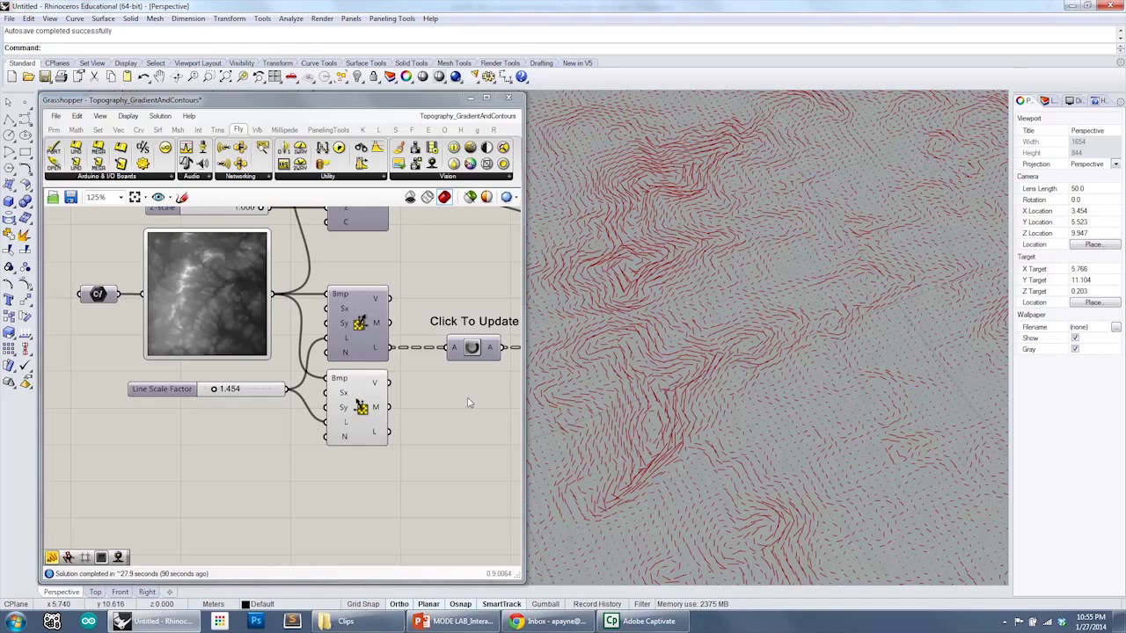
Step: Turn off the viewport preview of the Contour Vector component to hide the red contour lines
right_drag(420, 418, 378, 427)
scroll(410, 423, down, 1)
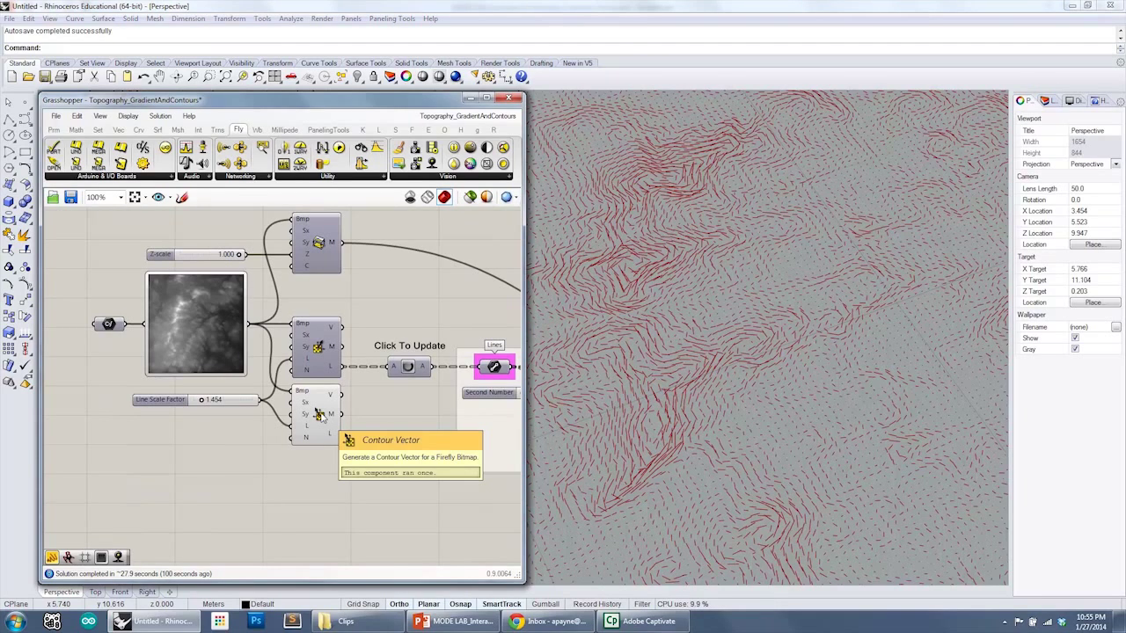
right_click(320, 415)
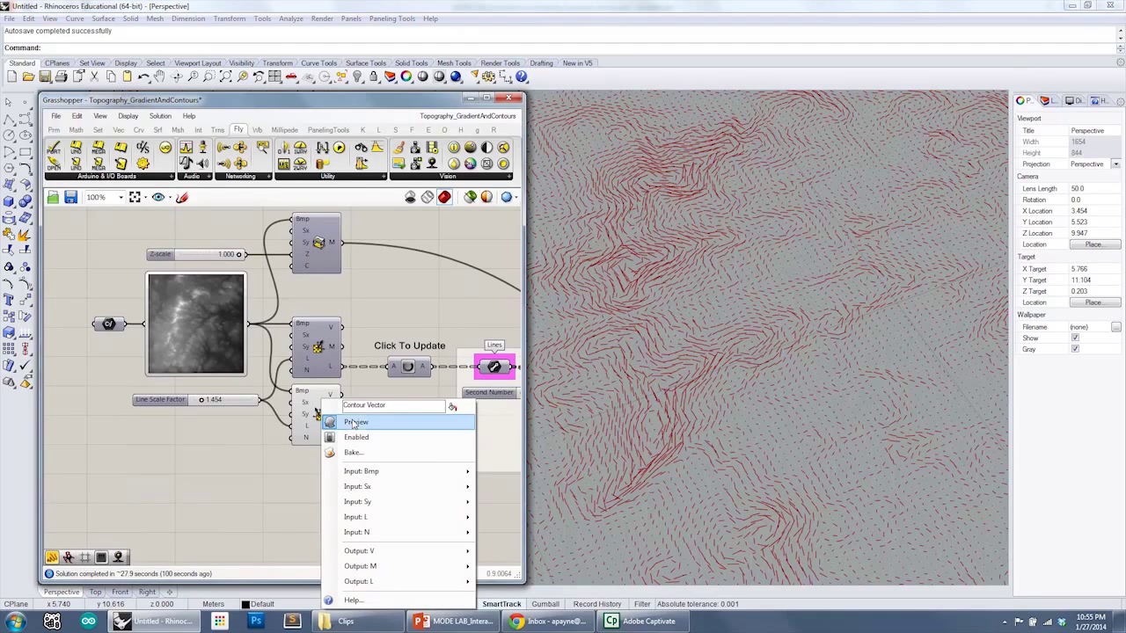
click(354, 424)
Step: Look over the component group that filters, projects and colours the lines, from the Lines parameter to the final Preview component
right_drag(355, 425, 233, 415)
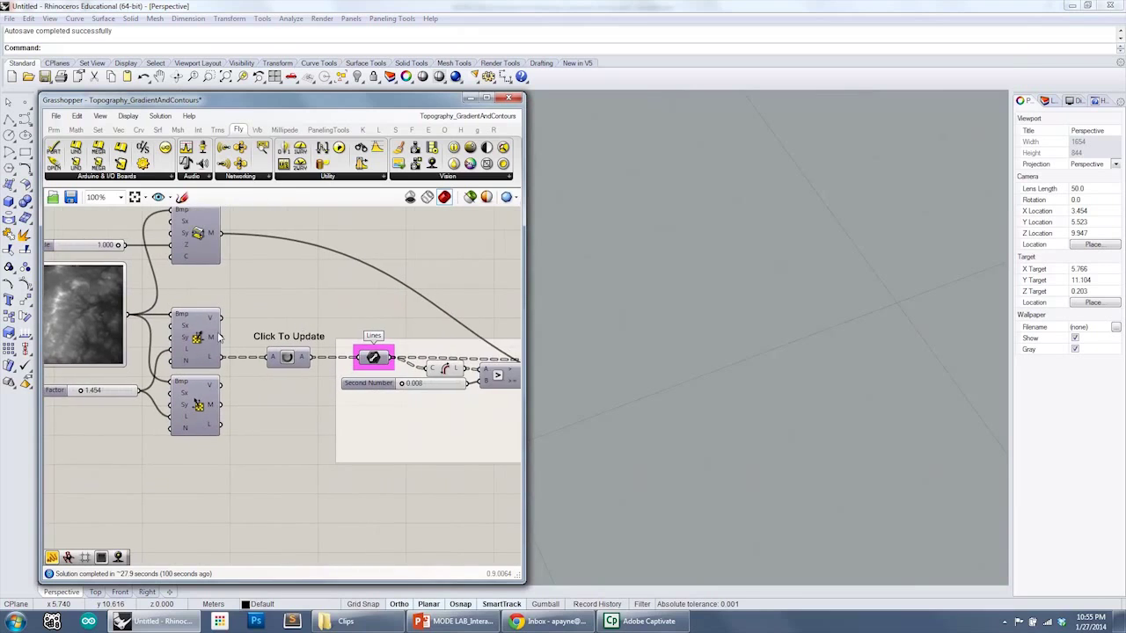
right_drag(284, 319, 221, 318)
scroll(221, 319, down, 3)
right_drag(449, 329, 297, 326)
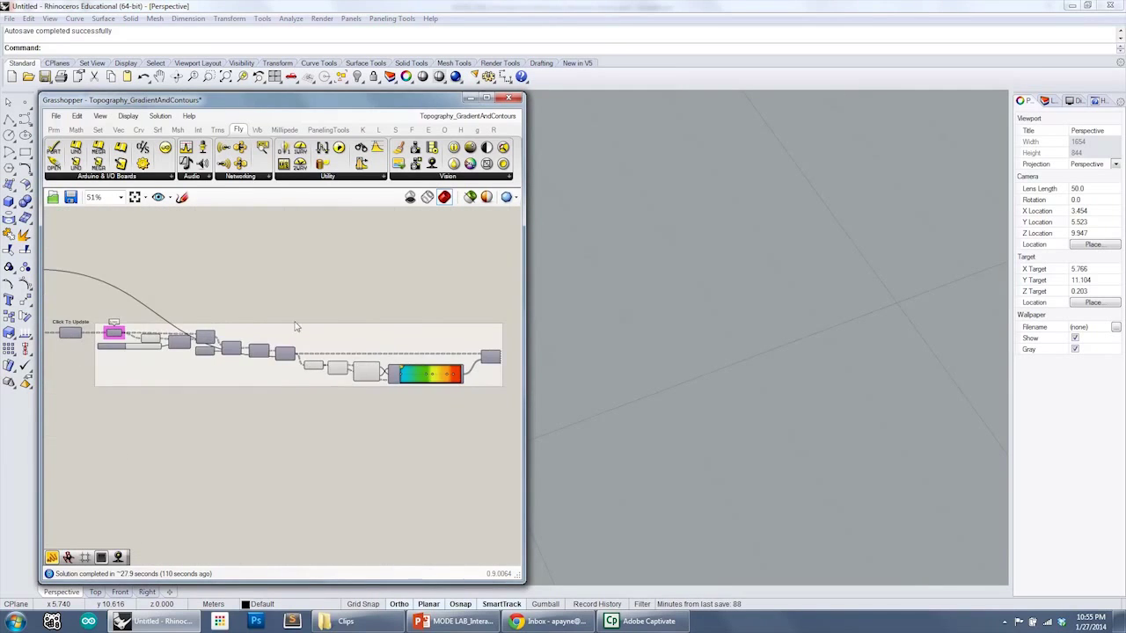